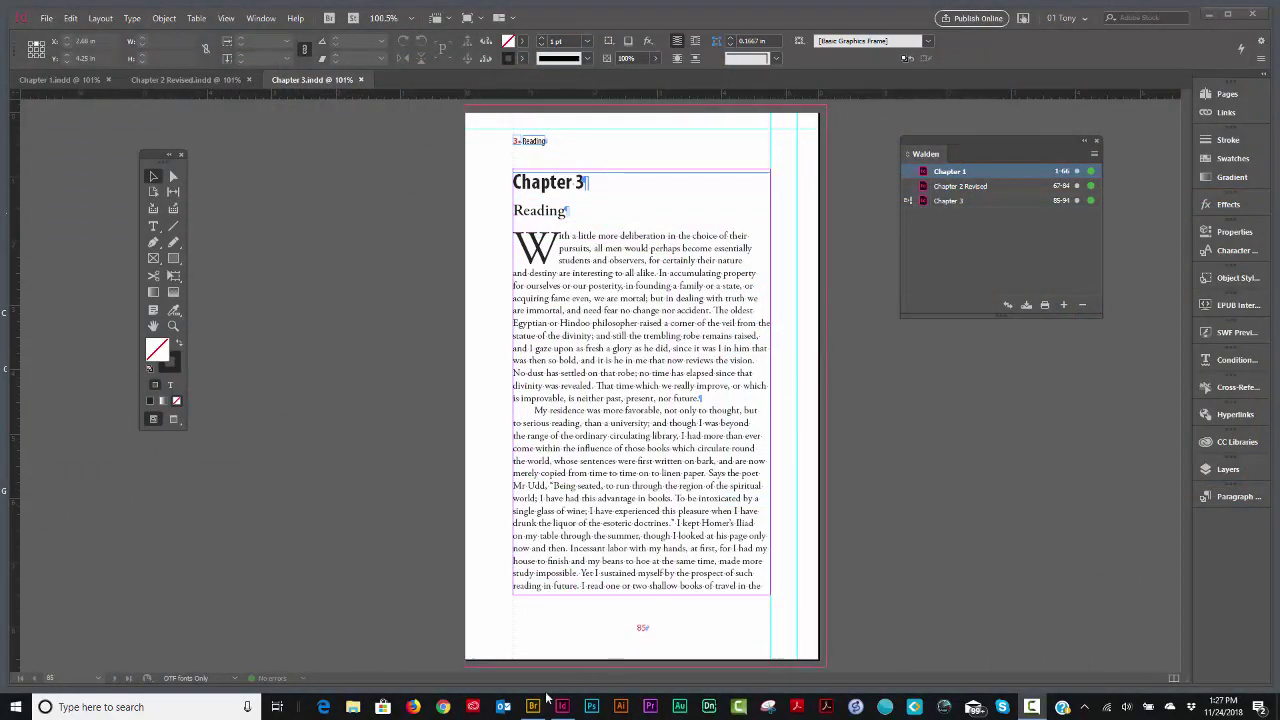
# Add TOC.indd from Adobe Bridge to the Walden book as its fourth document
pyautogui.moveTo(534, 710)
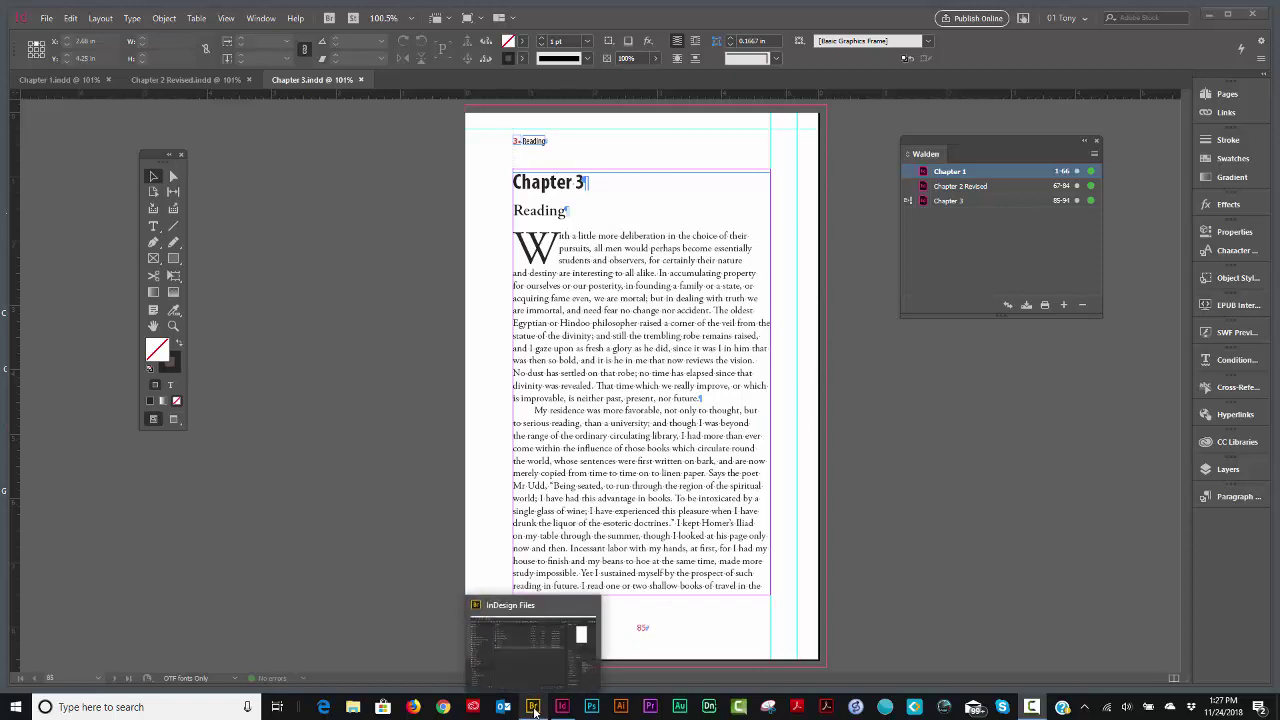
pyautogui.click(538, 640)
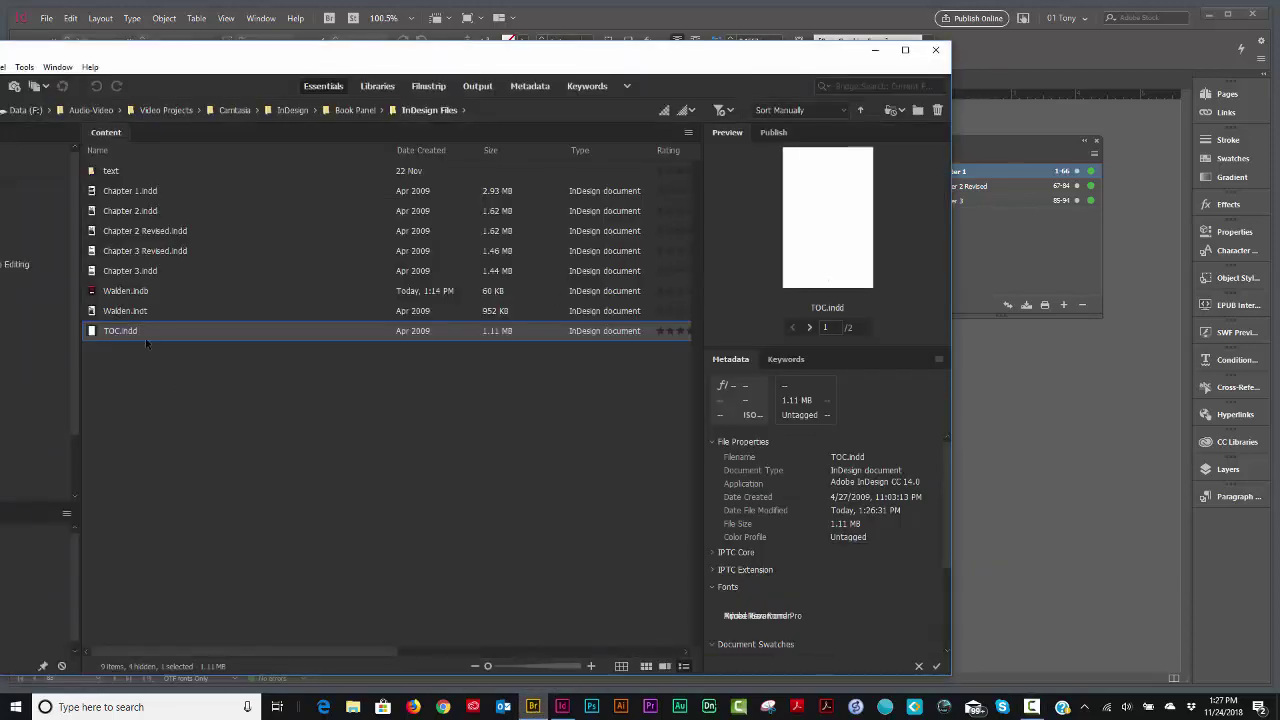
pyautogui.moveTo(121, 336); pyautogui.dragTo(1005, 247)
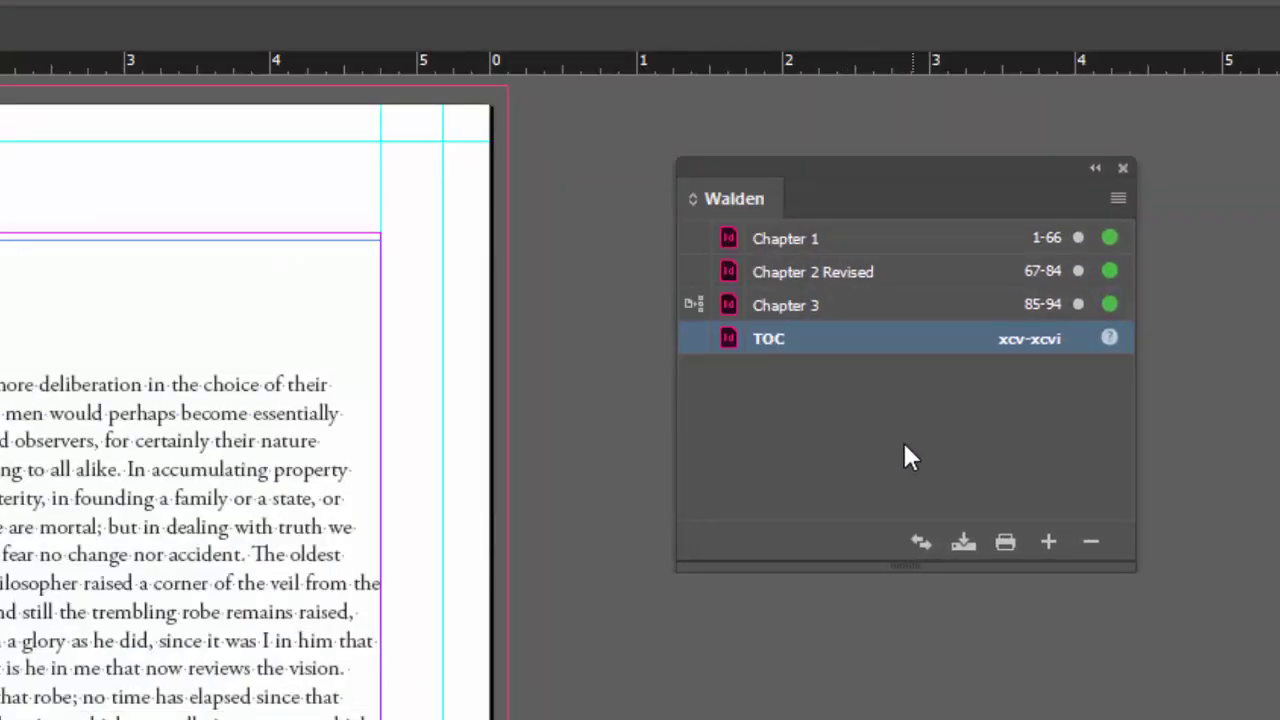
# Reorder the Walden book so TOC comes first, ahead of Chapter 1, paginated i–ii
pyautogui.click(868, 452)
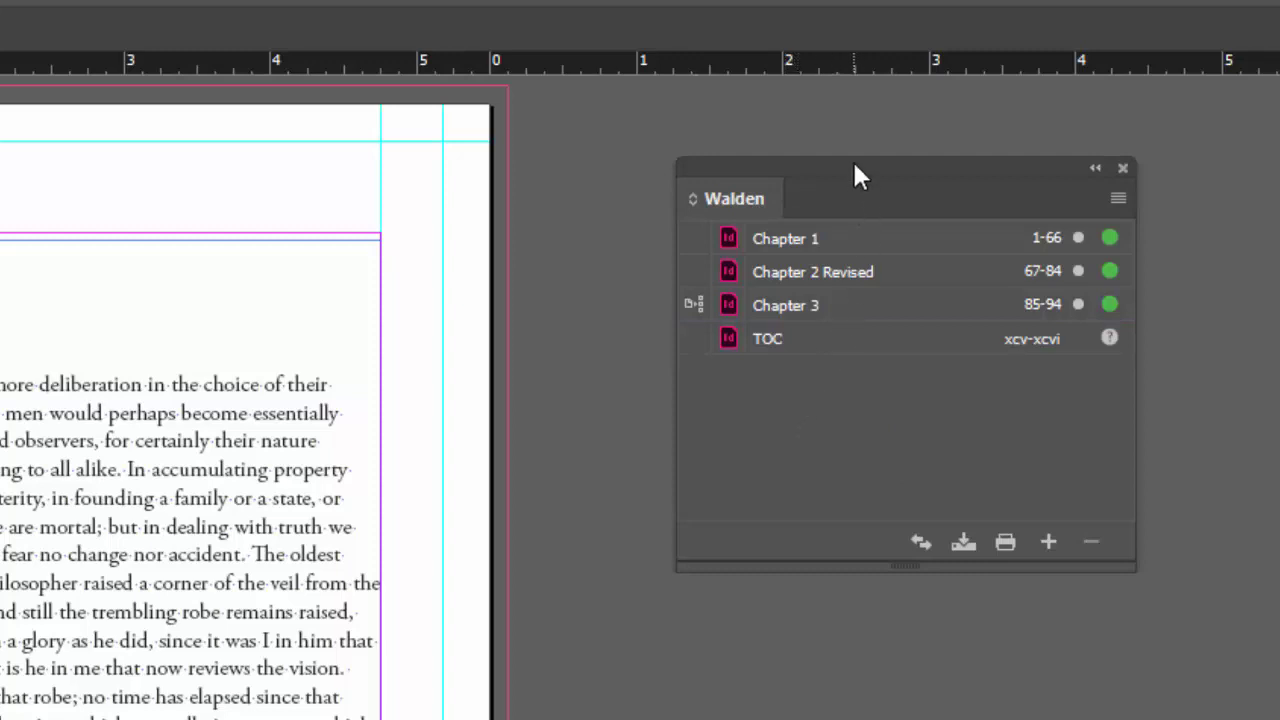
pyautogui.moveTo(853, 163); pyautogui.dragTo(744, 200)
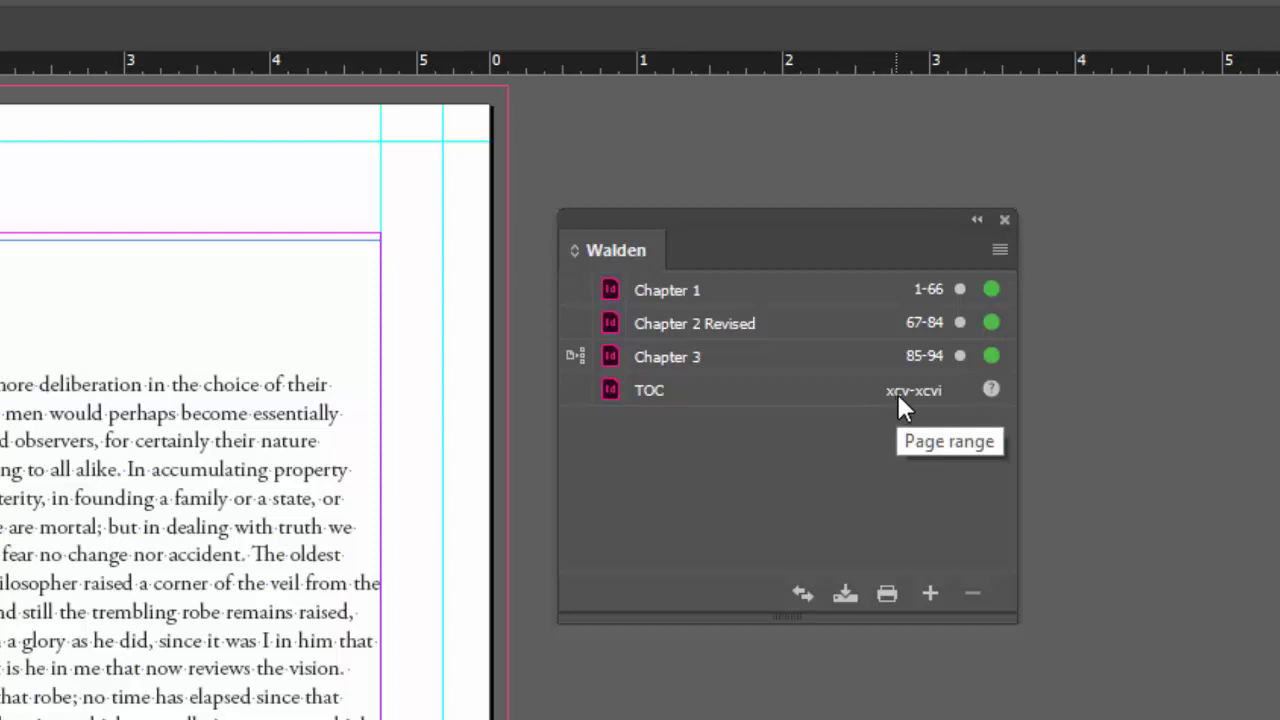
pyautogui.click(707, 392)
pyautogui.moveTo(684, 386); pyautogui.dragTo(686, 277)
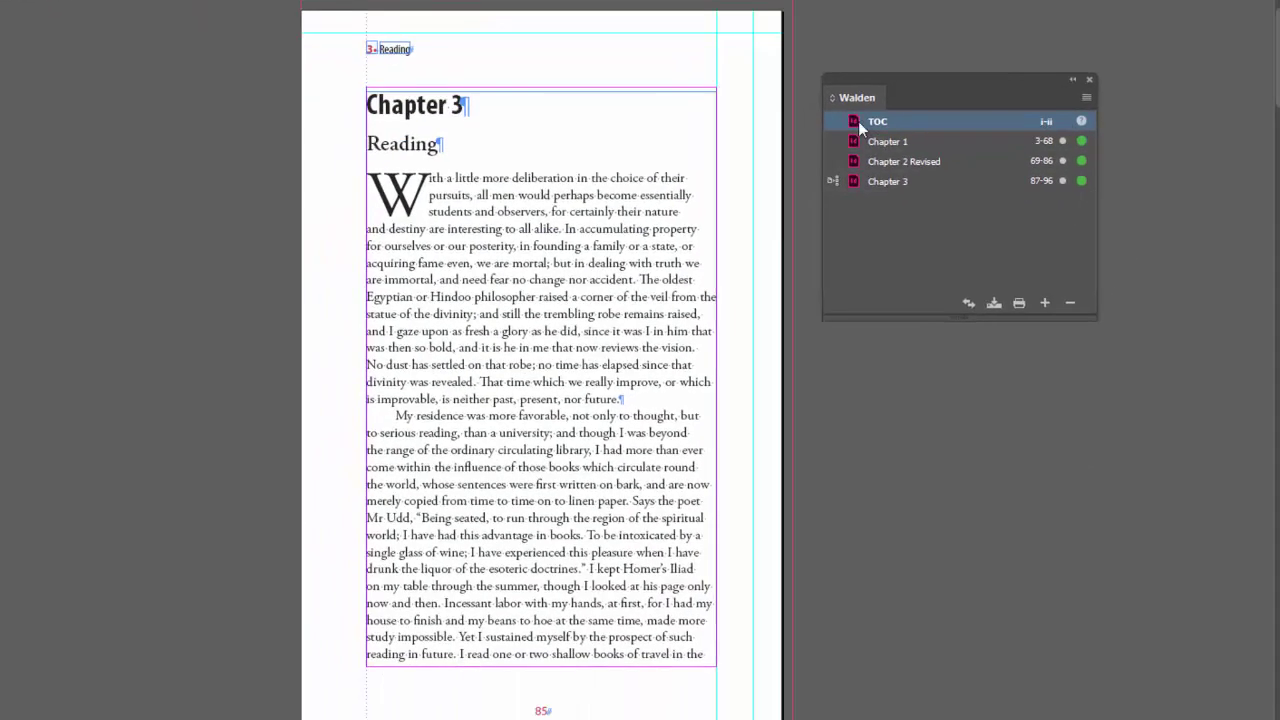
# Open TOC and set its page numbering style to lowercase Roman numerals (i, ii, iii, iv…)
pyautogui.doubleClick(858, 121)
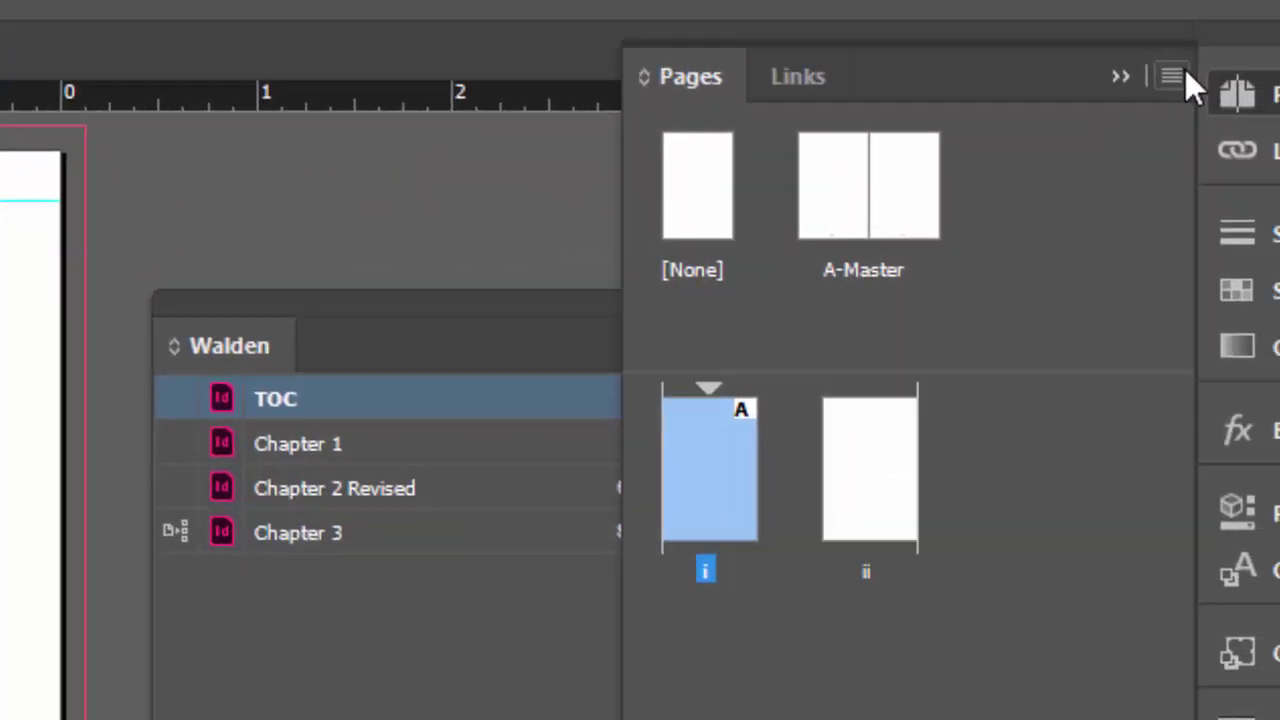
pyautogui.click(1278, 0)
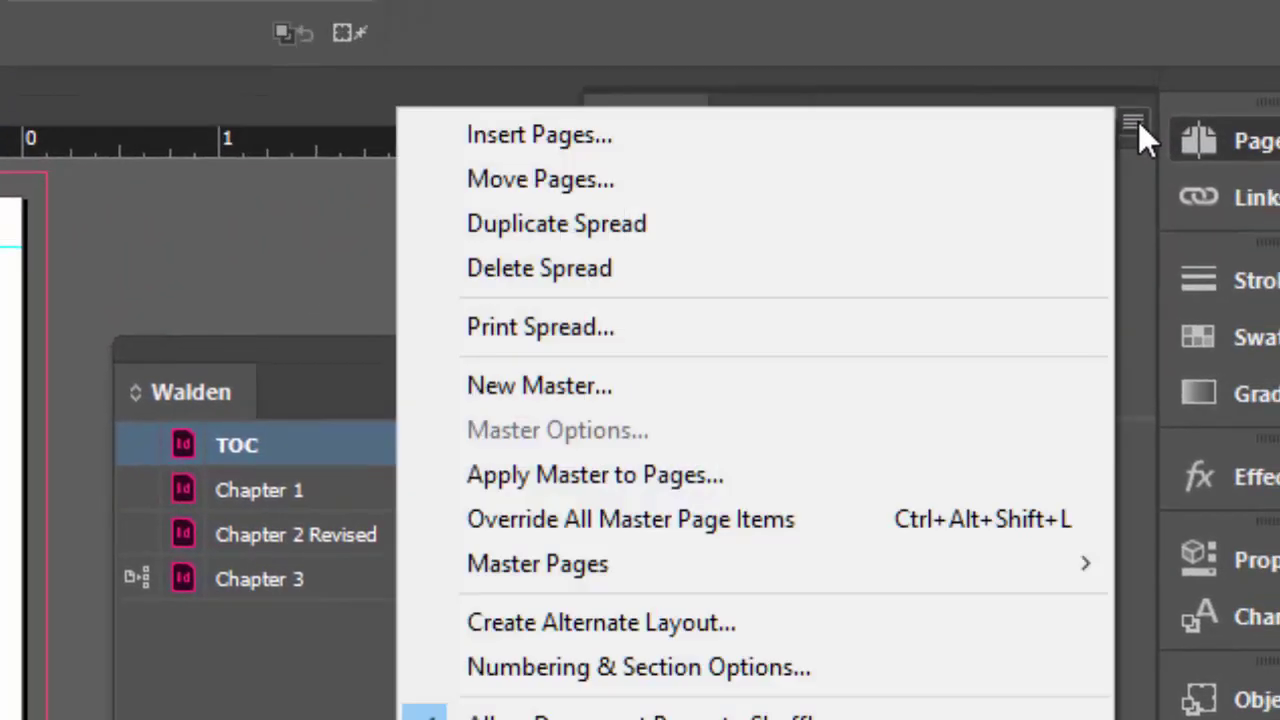
pyautogui.click(849, 666)
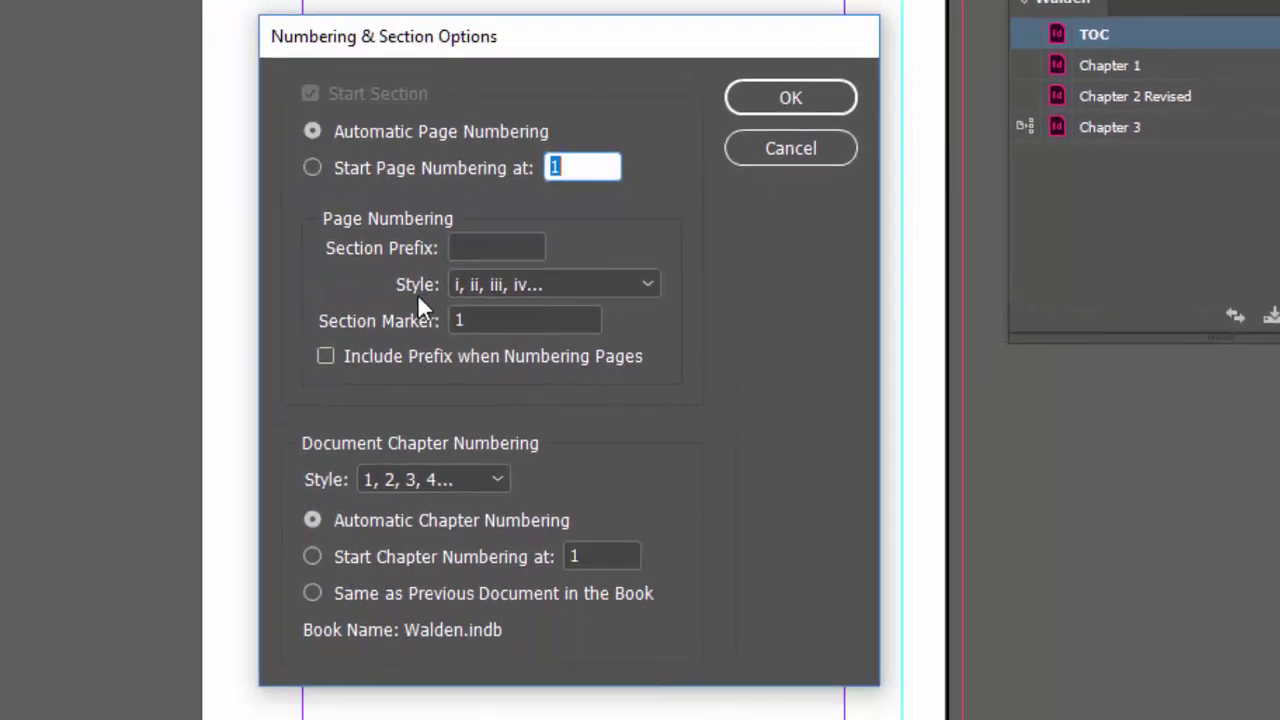
pyautogui.click(646, 282)
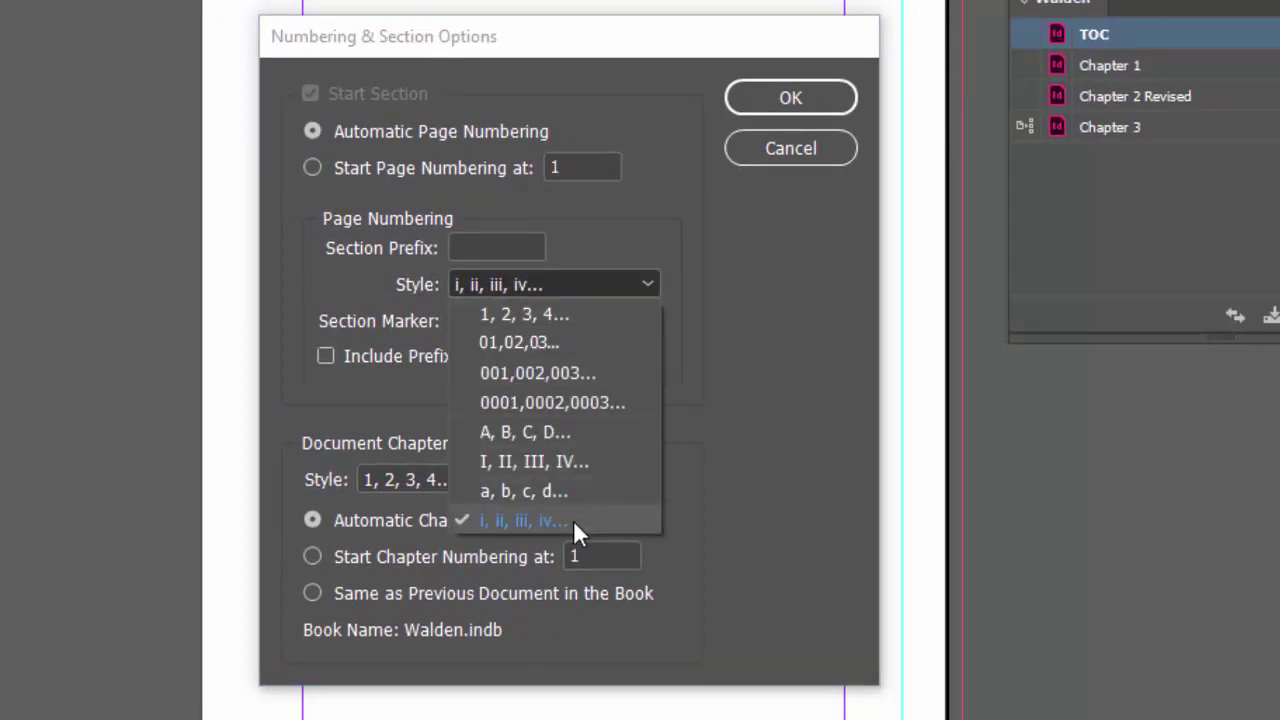
pyautogui.click(573, 520)
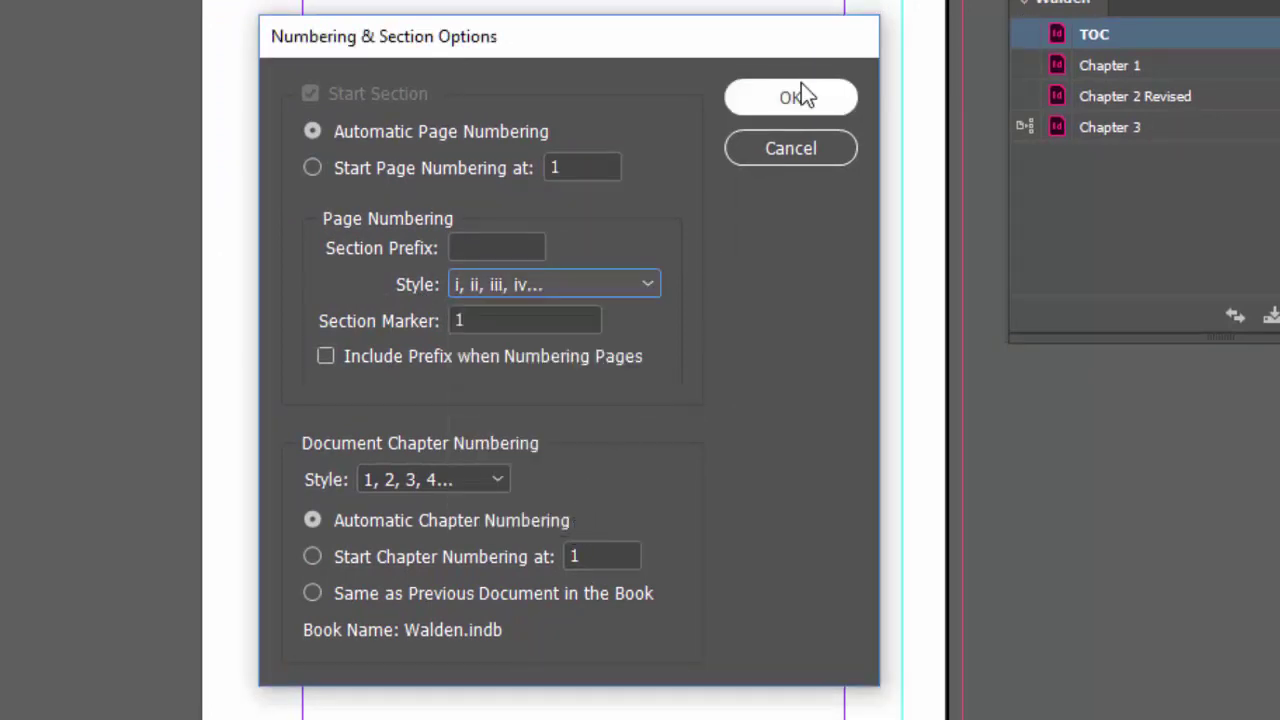
pyautogui.click(824, 100)
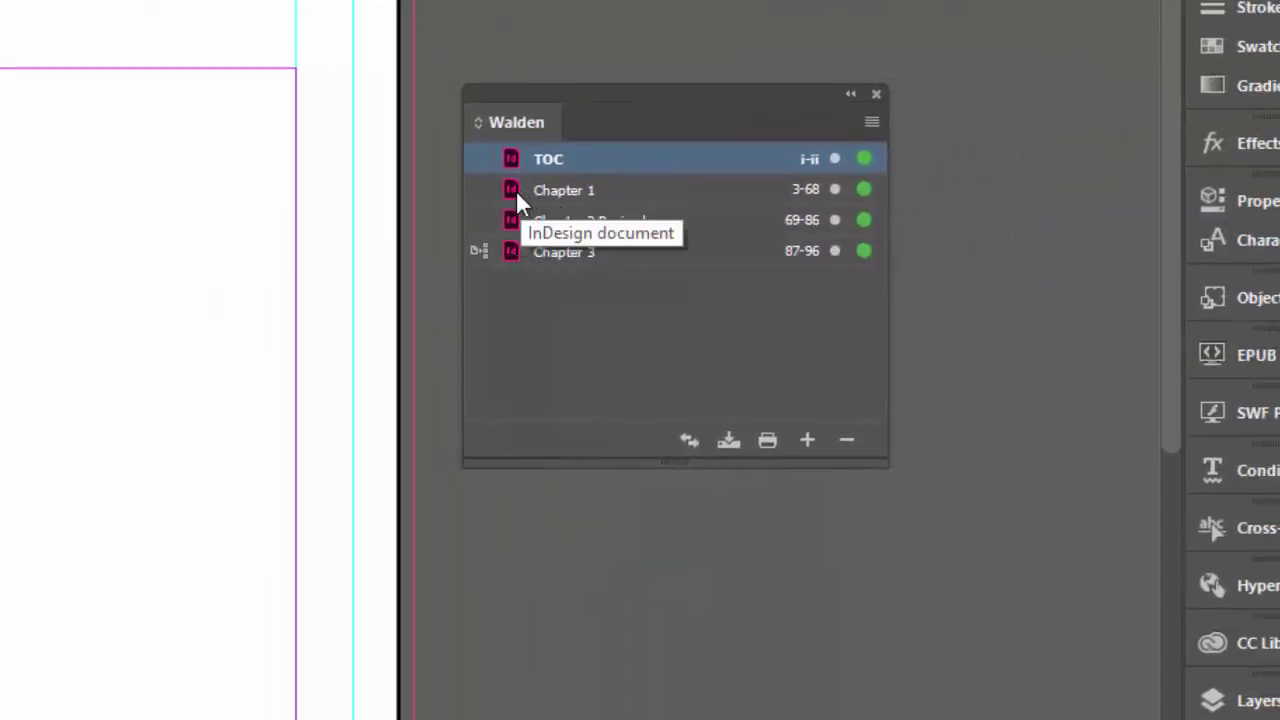
# Open Chapter 1 and make its section start page numbering at 1, giving pages 1-66
pyautogui.doubleClick(513, 188)
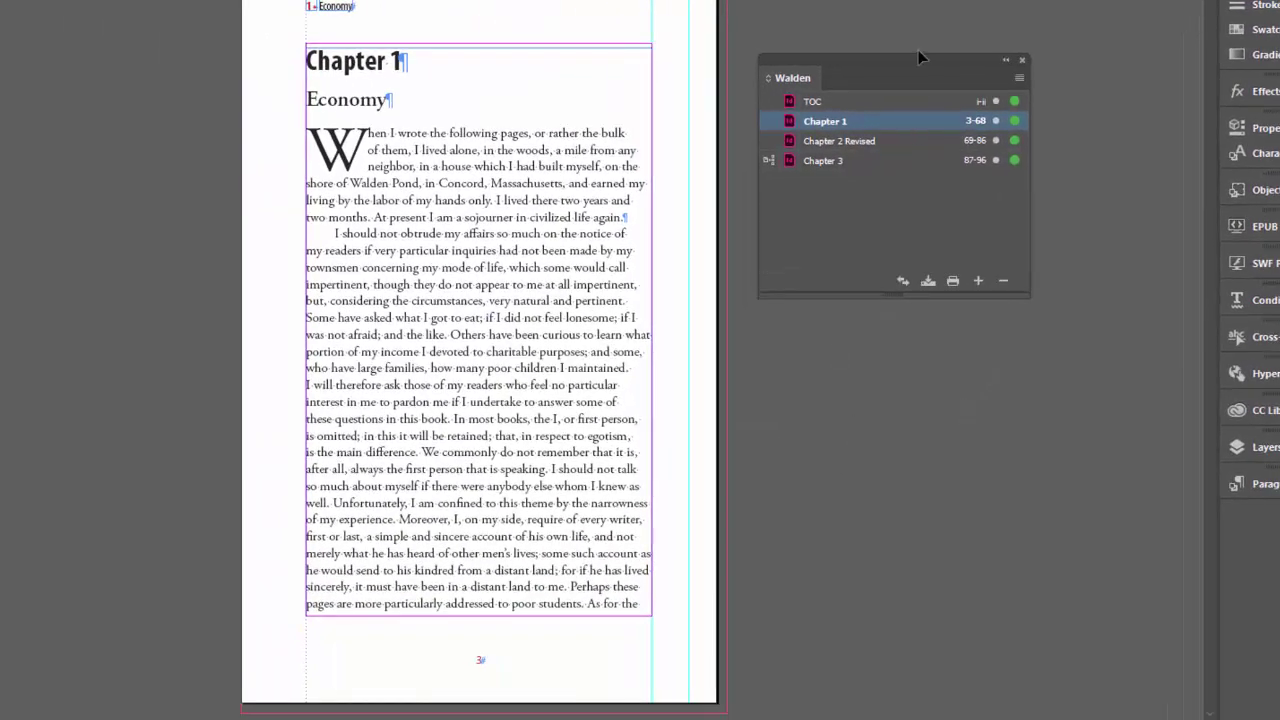
pyautogui.moveTo(919, 57); pyautogui.dragTo(829, 66)
pyautogui.press('F12')
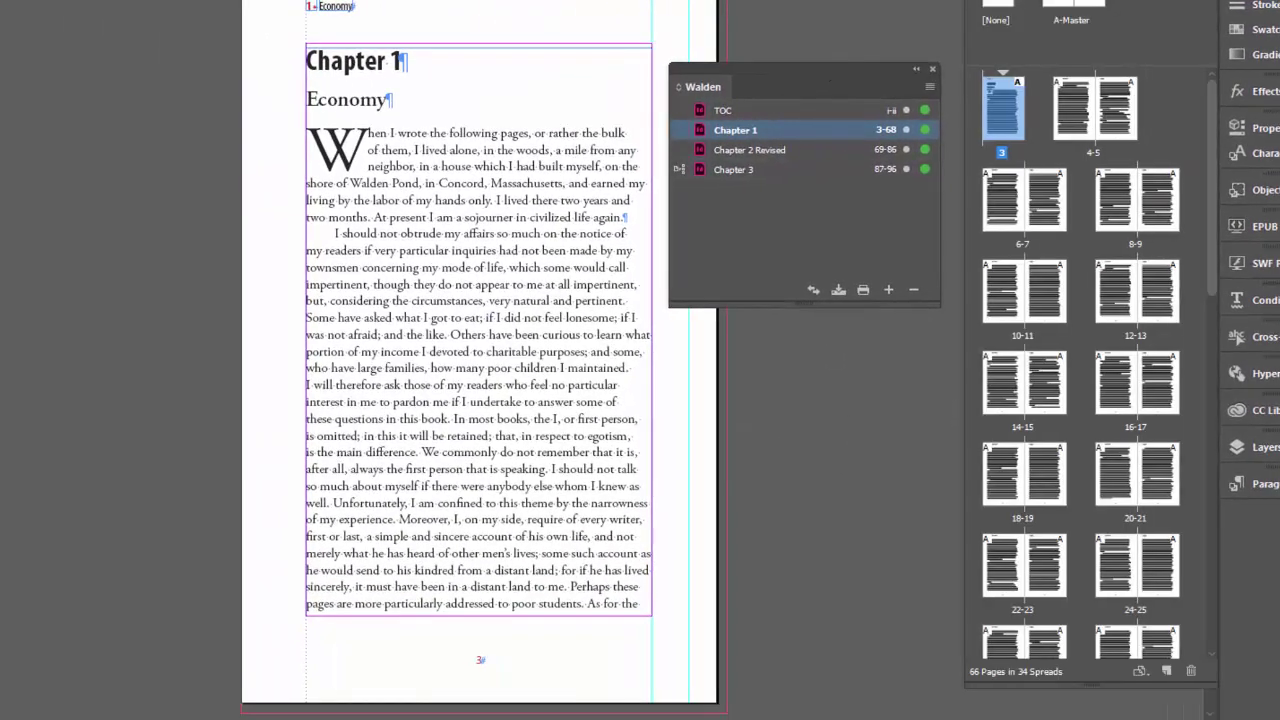
pyautogui.hotkey('ctrl', 'a')
pyautogui.doubleClick(1003, 78)
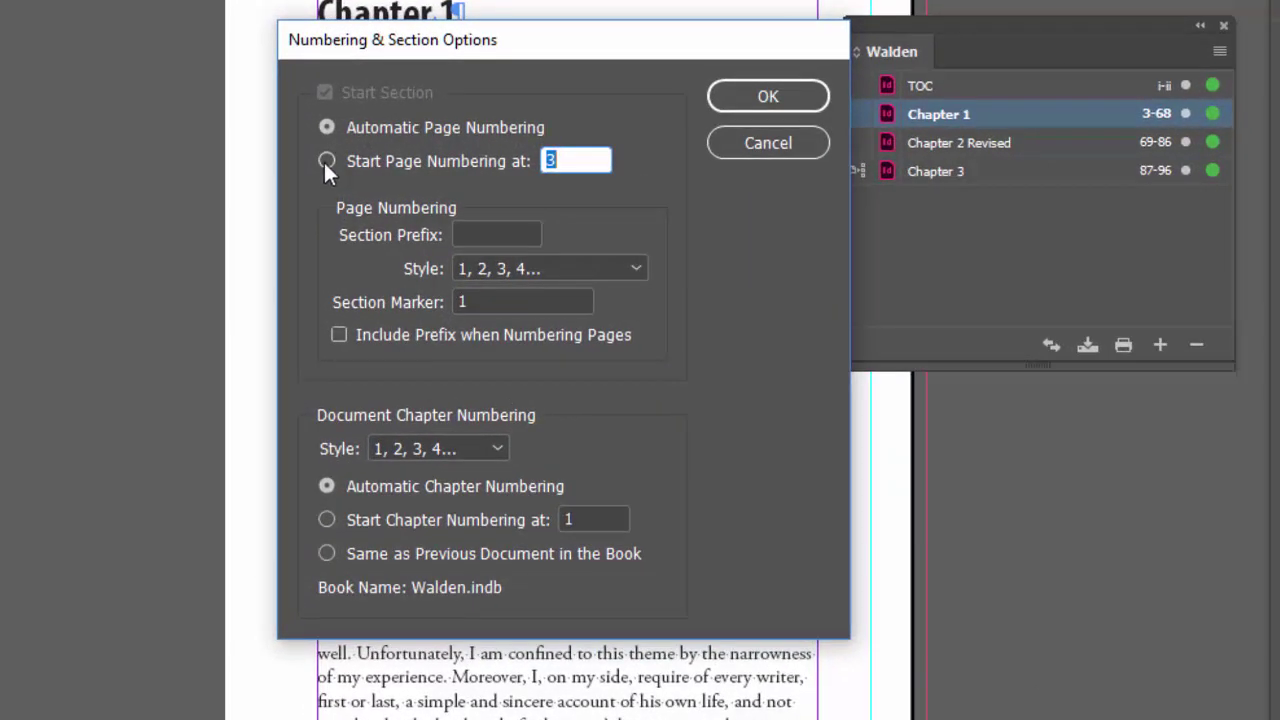
pyautogui.click(325, 161)
pyautogui.press('Tab')
pyautogui.write('1')
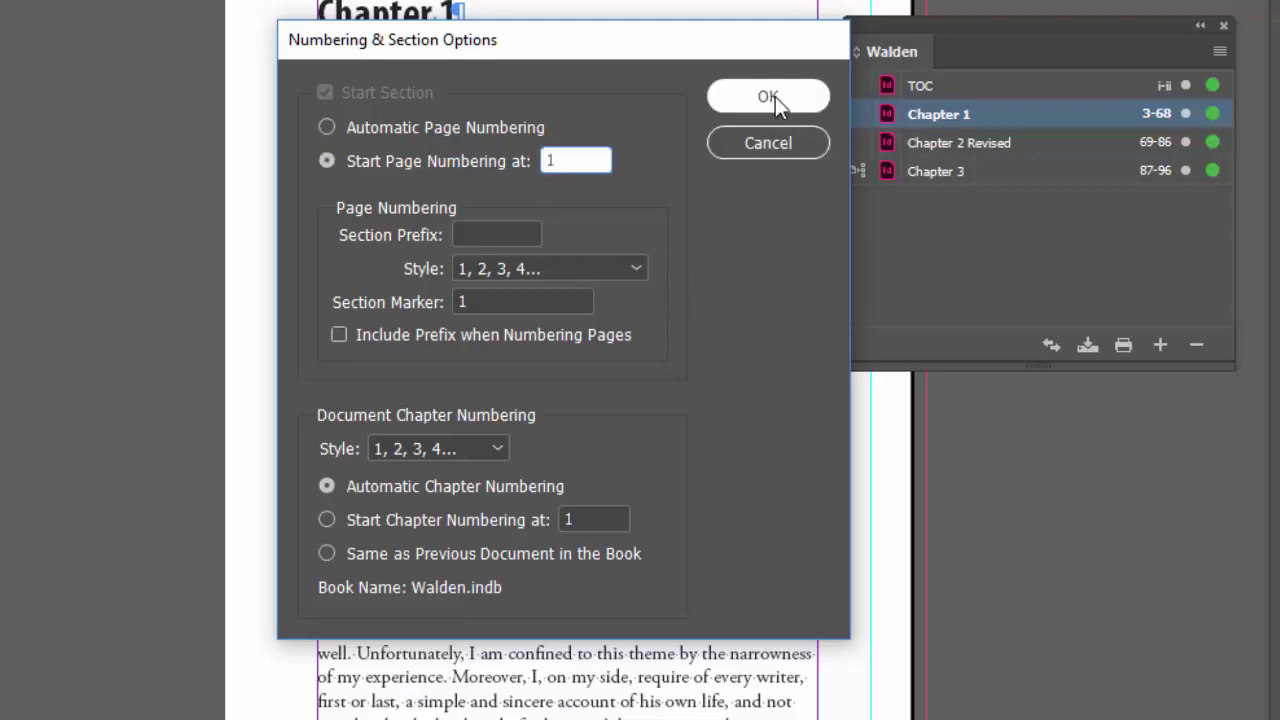
pyautogui.click(775, 96)
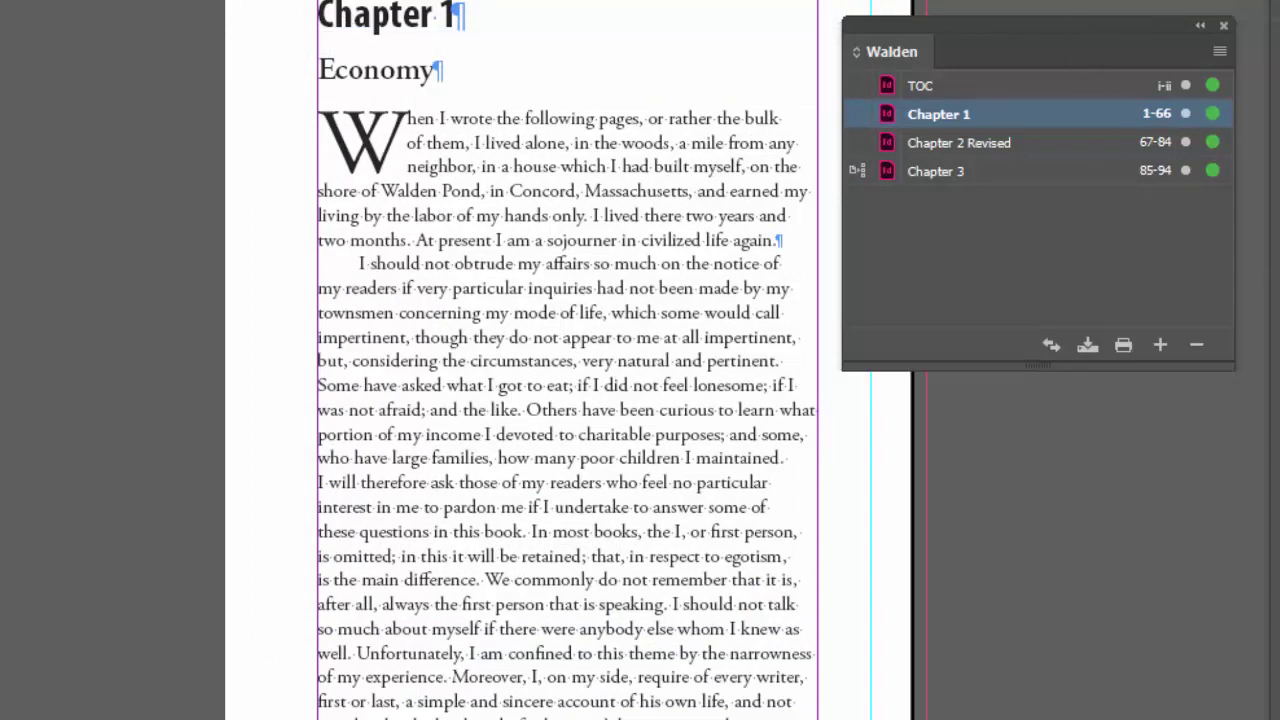
# Review the Chapter 2 Revised and Chapter 3 documents, then update all numbers in the Walden book
pyautogui.moveTo(1064, 16); pyautogui.dragTo(1192, 9)
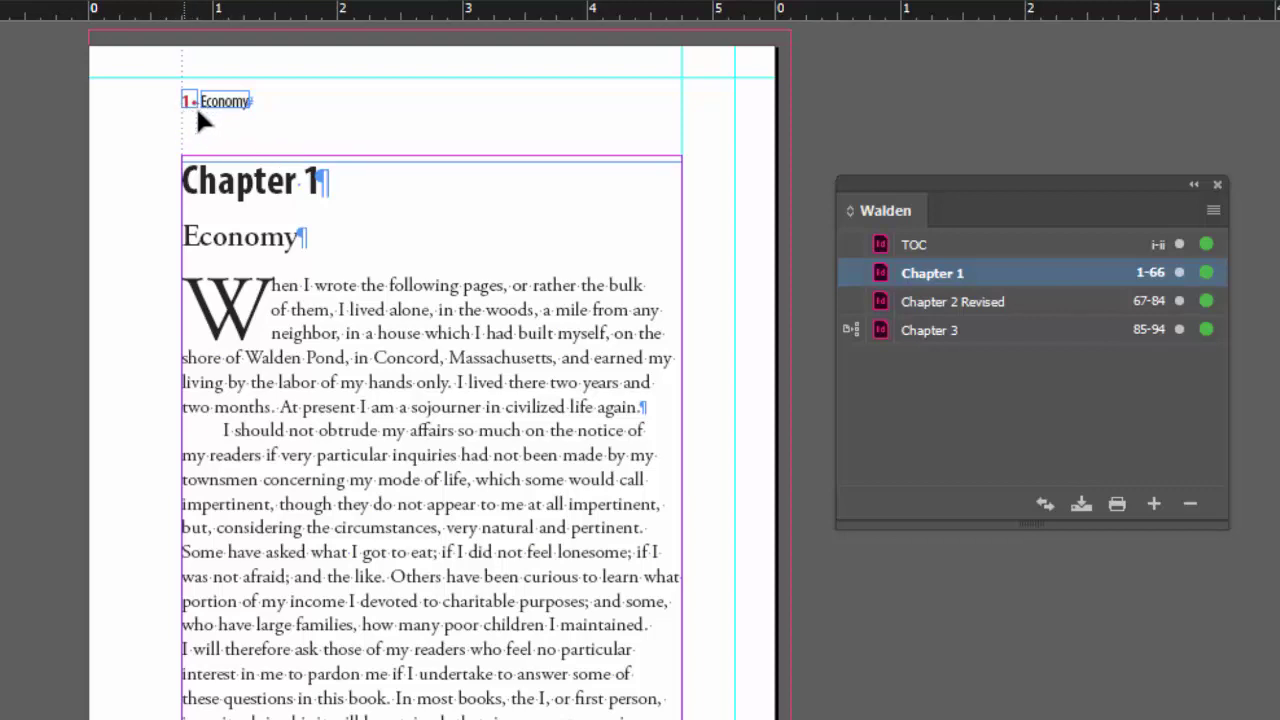
pyautogui.moveTo(960, 194); pyautogui.dragTo(940, 126)
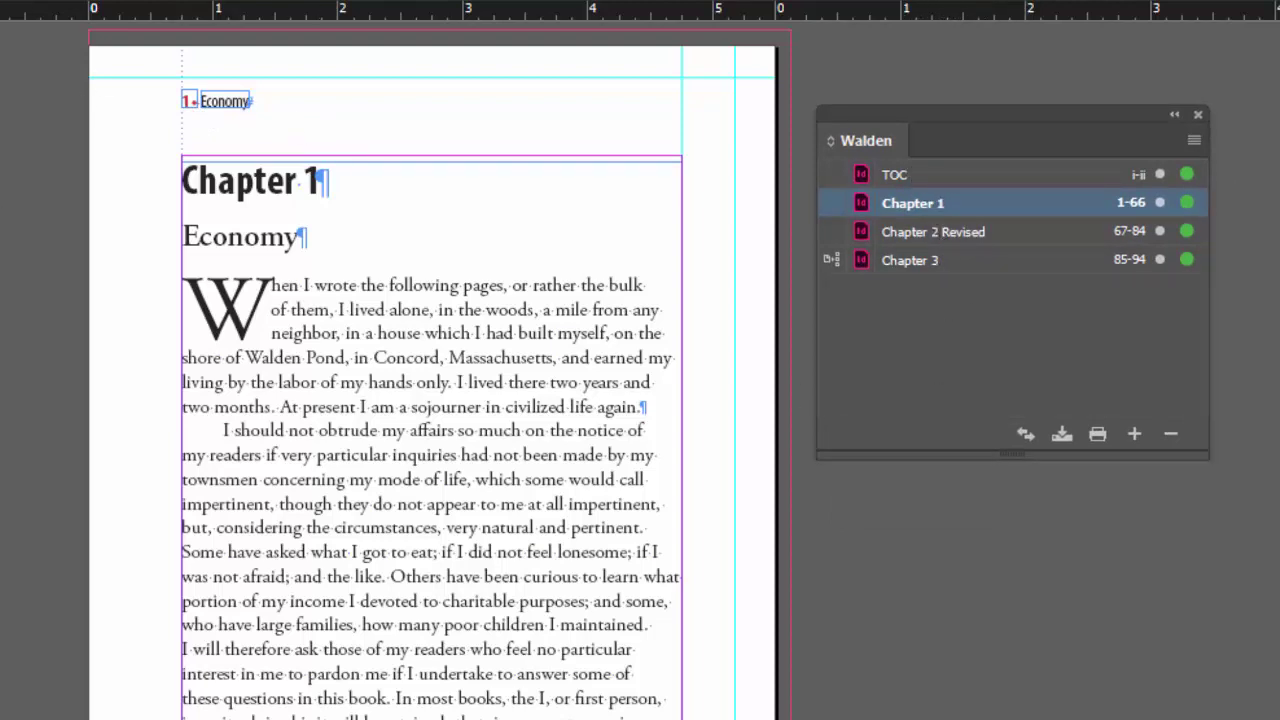
pyautogui.hotkey('ctrl', '`')
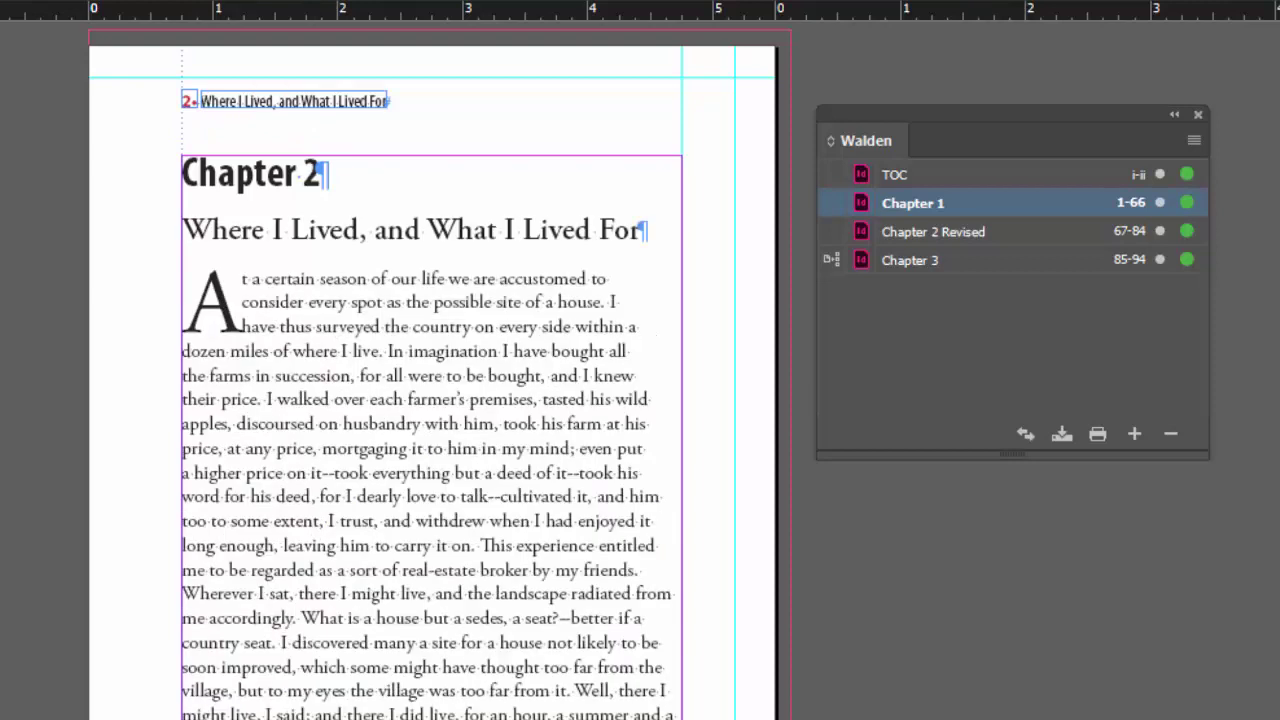
pyautogui.hotkey('ctrl', '`')
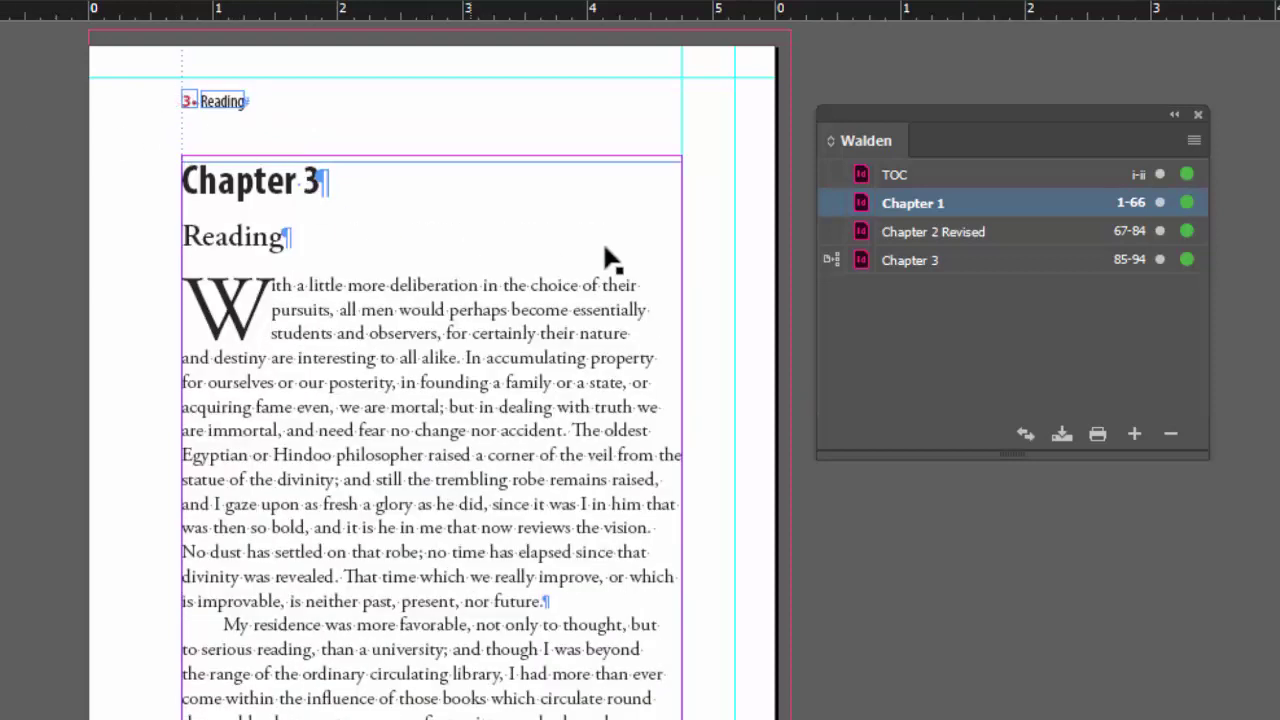
pyautogui.click(1191, 142)
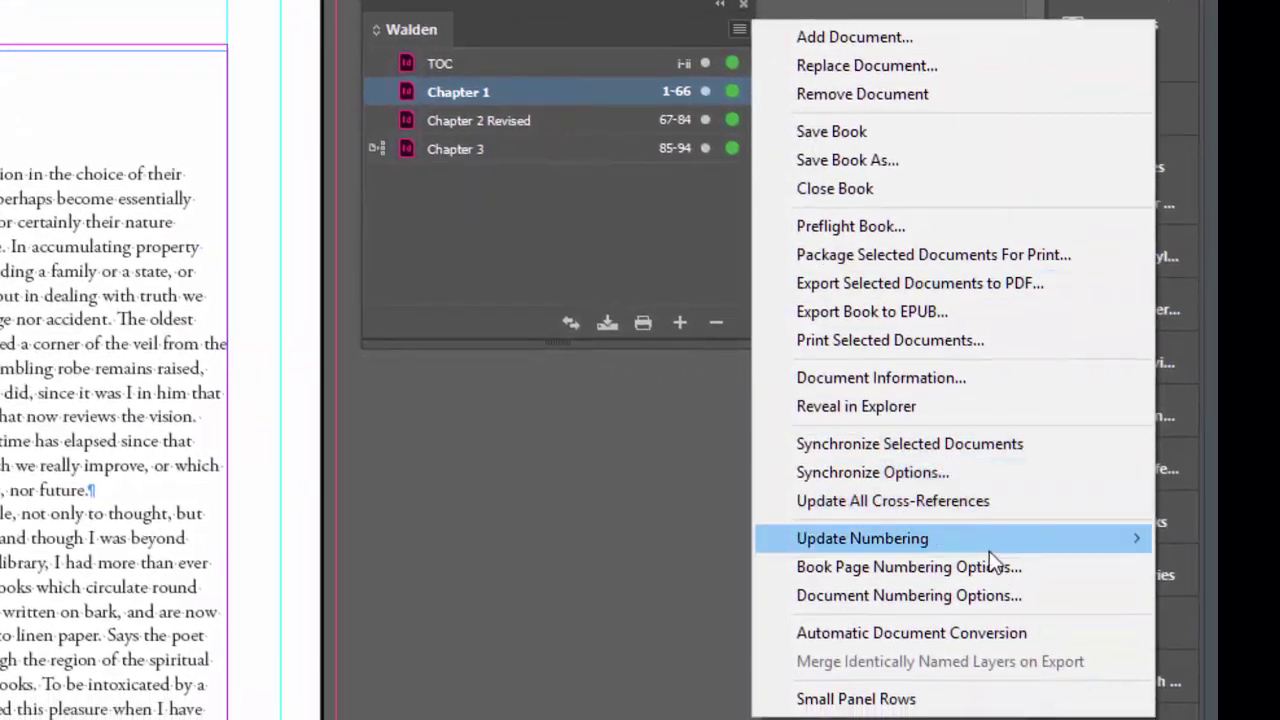
pyautogui.moveTo(994, 545)
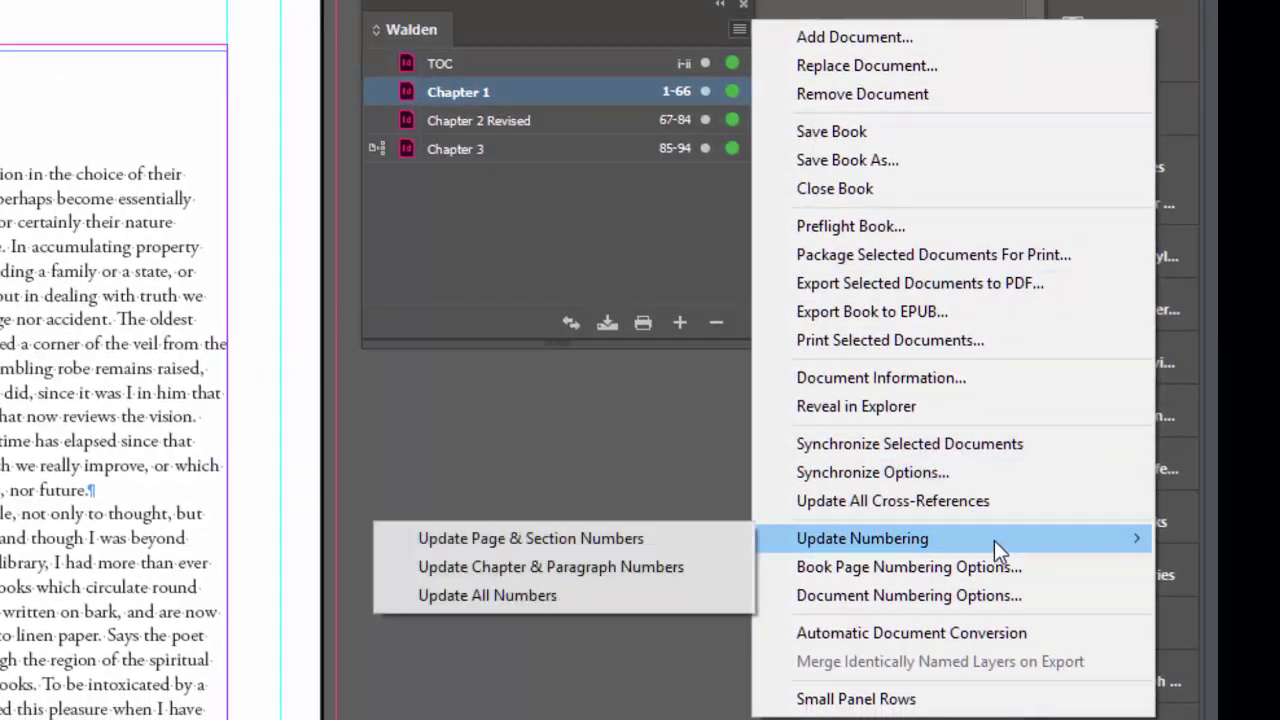
pyautogui.click(550, 596)
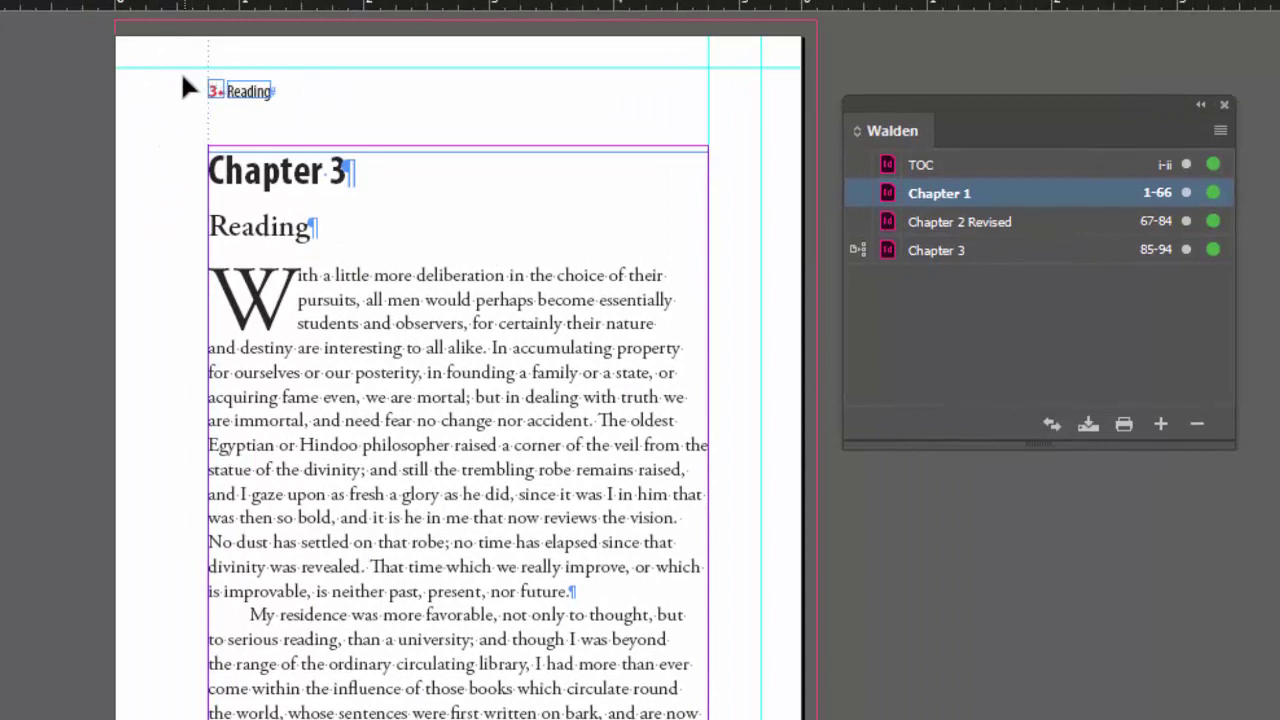
# Set Chapter 1's section to start chapter numbering at 1 instead of 2
pyautogui.press('z')
pyautogui.moveTo(157, 57); pyautogui.dragTo(350, 160)
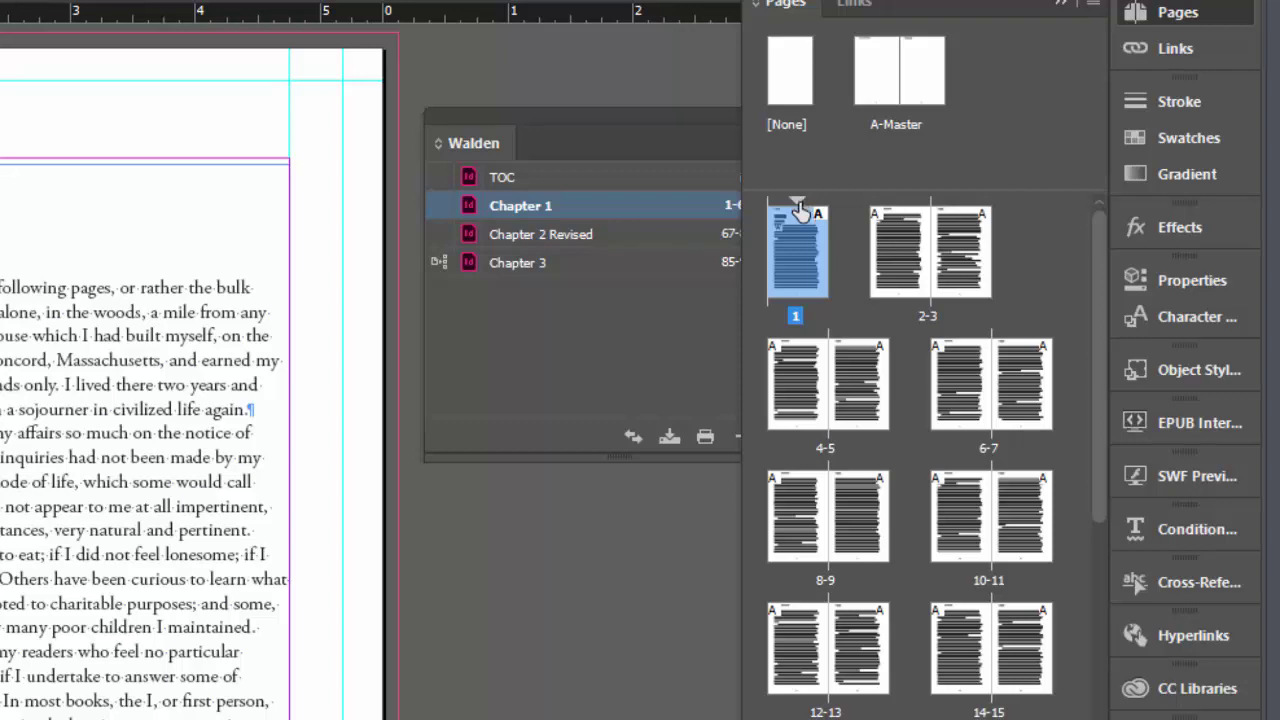
pyautogui.doubleClick(798, 206)
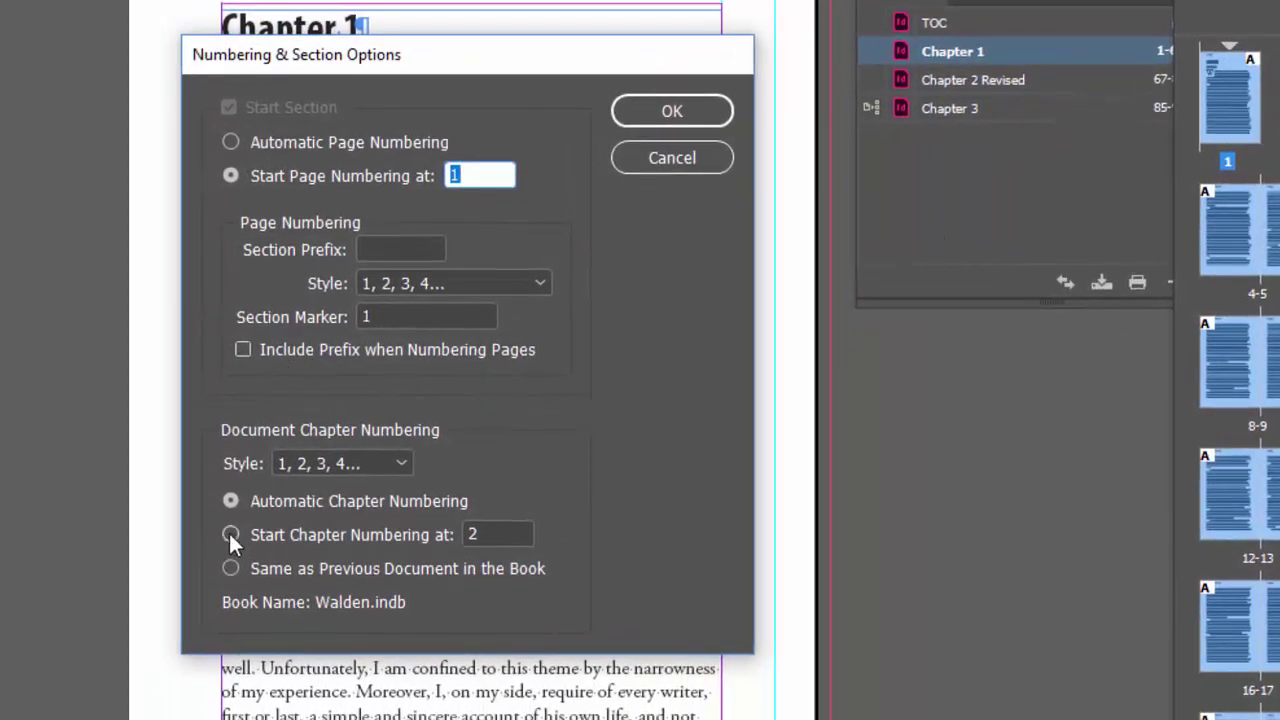
pyautogui.click(230, 534)
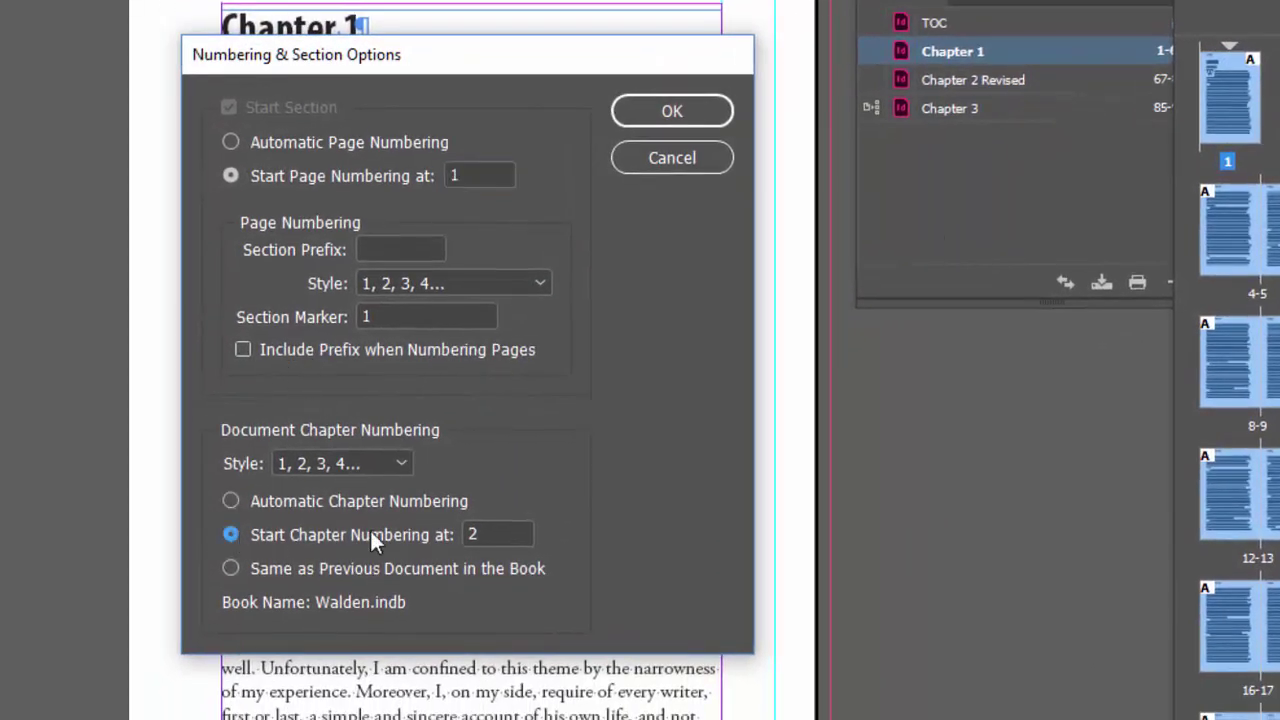
pyautogui.click(470, 534)
pyautogui.doubleClick(462, 534)
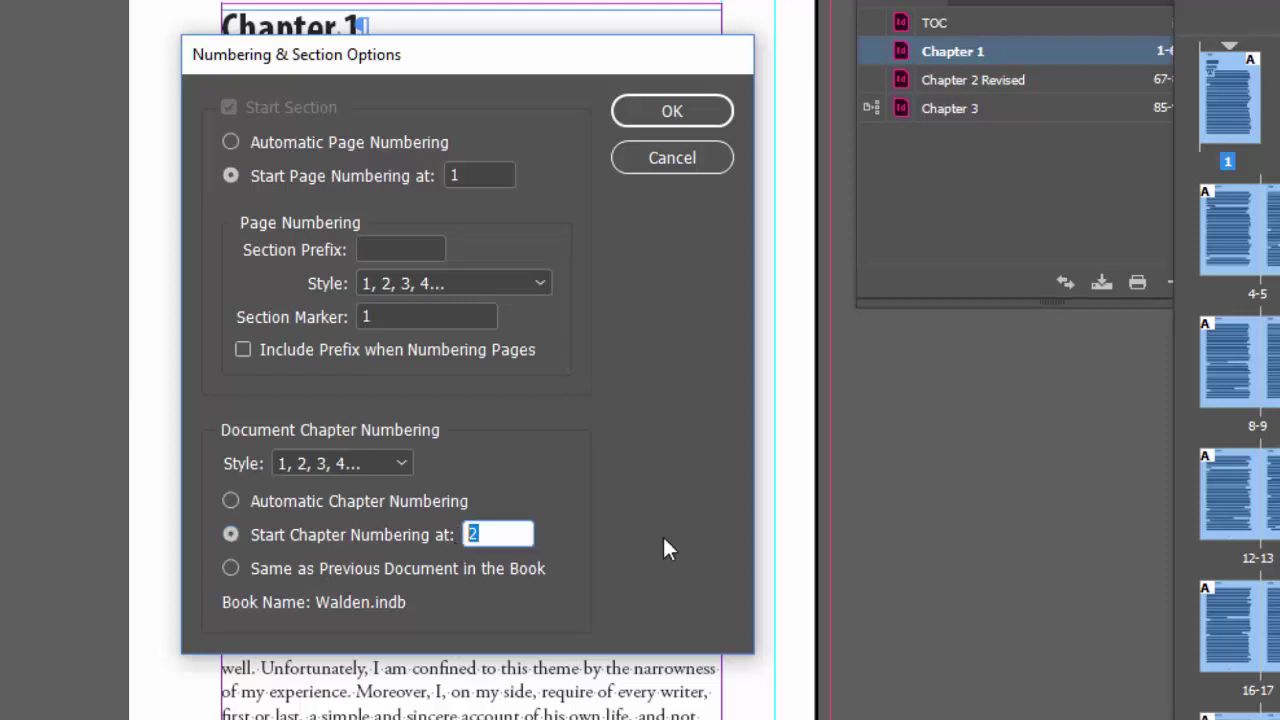
pyautogui.write('1')
pyautogui.click(707, 112)
pyautogui.click(1051, 172)
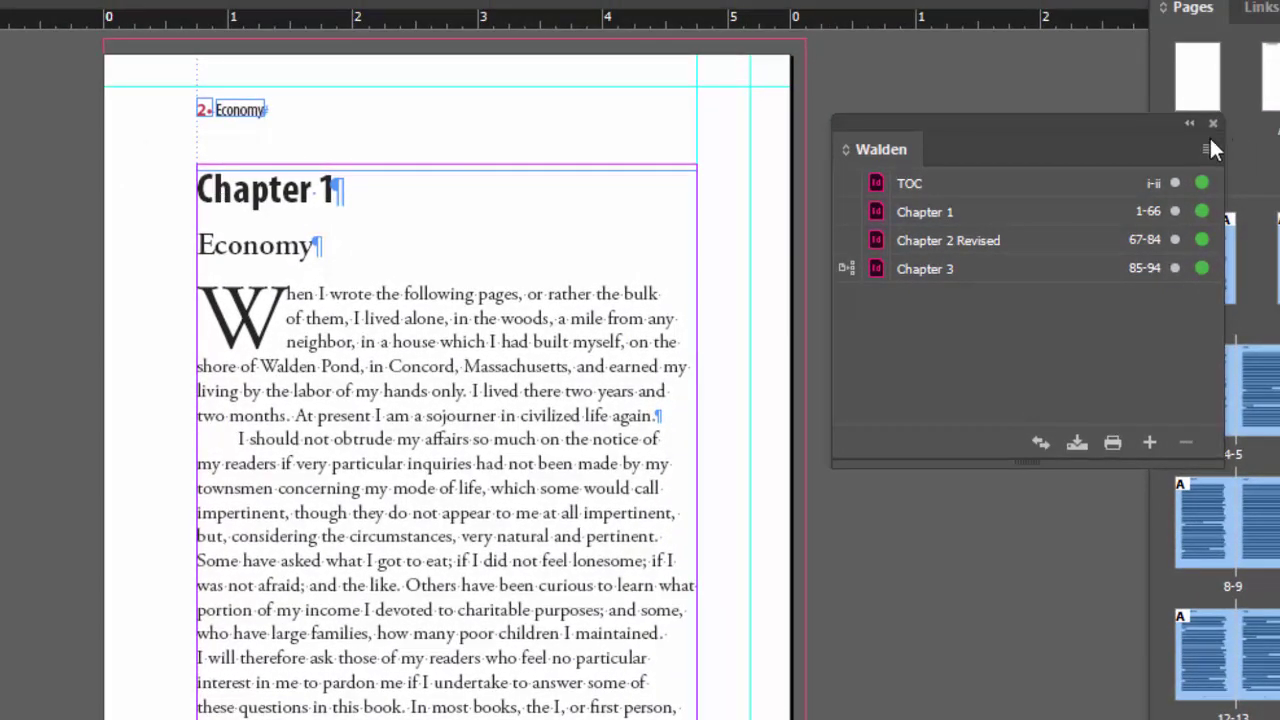
# Update all numbers in the Walden book so the chapter headers read 1, 2 and 3
pyautogui.click(1208, 148)
pyautogui.moveTo(1270, 658)
pyautogui.click(747, 669)
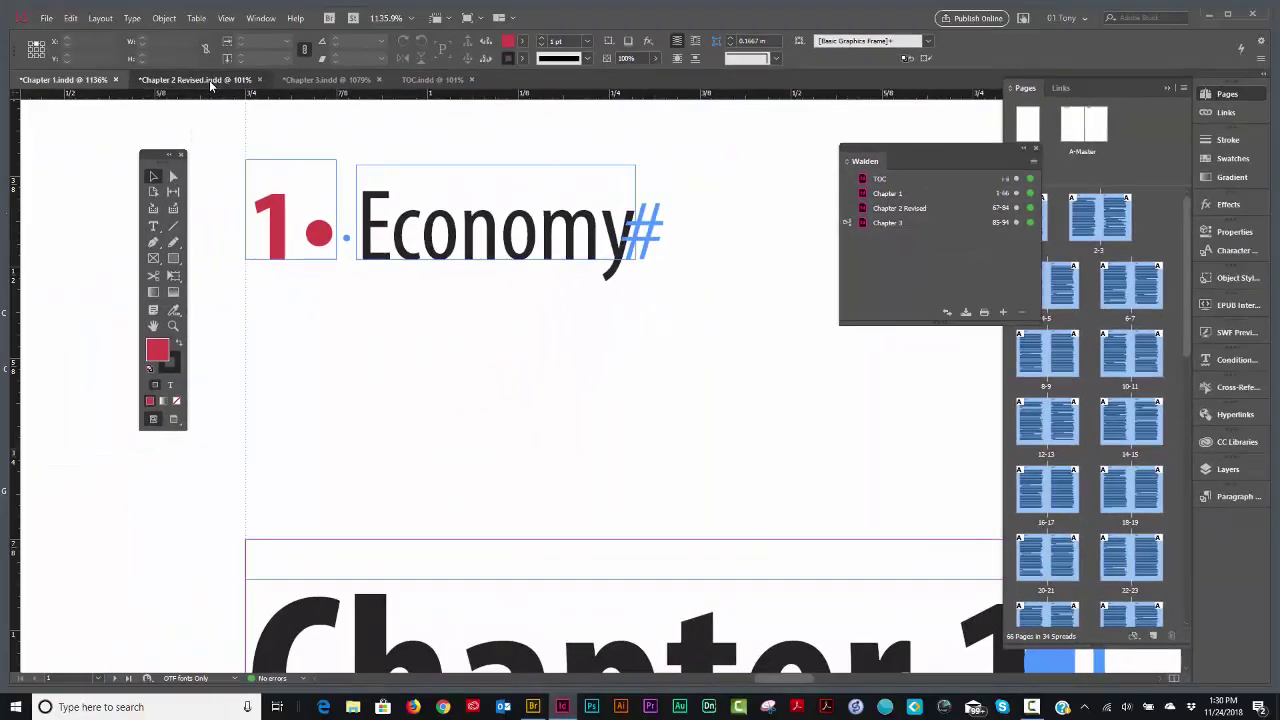
# Check the Chapter 2 Revised and Chapter 3 documents, then open the TOC document
pyautogui.click(205, 80)
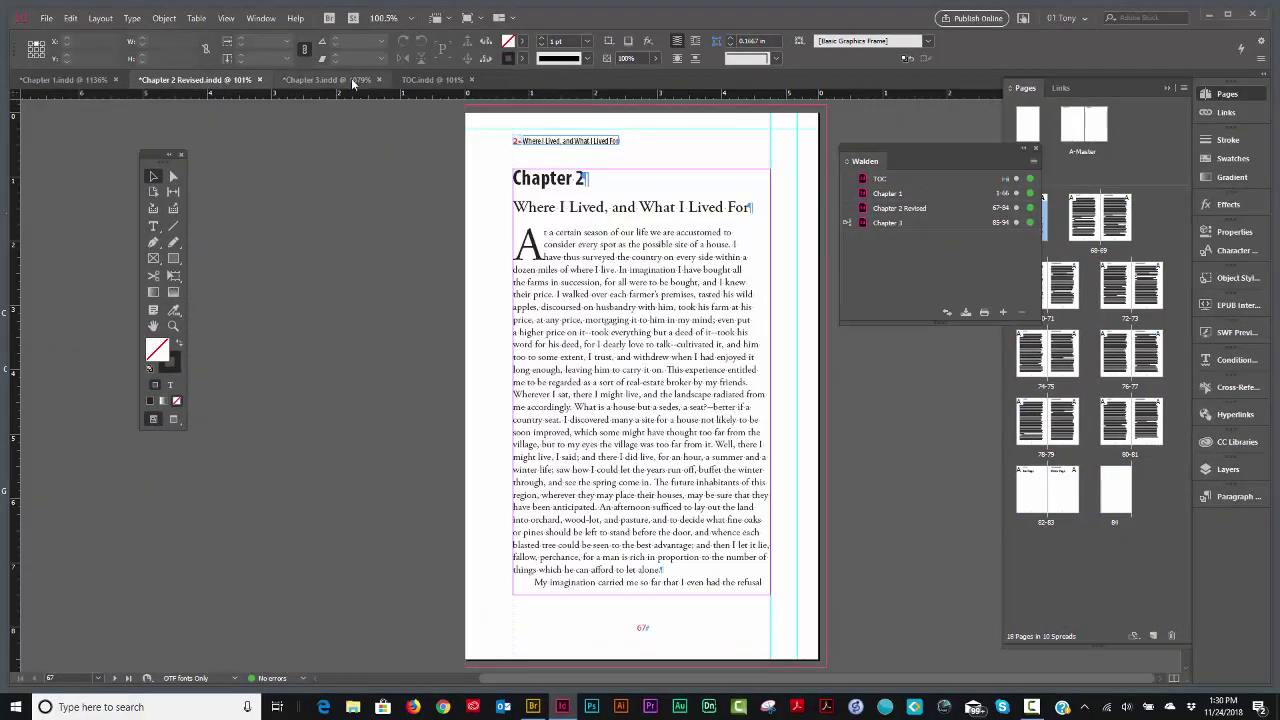
pyautogui.click(352, 84)
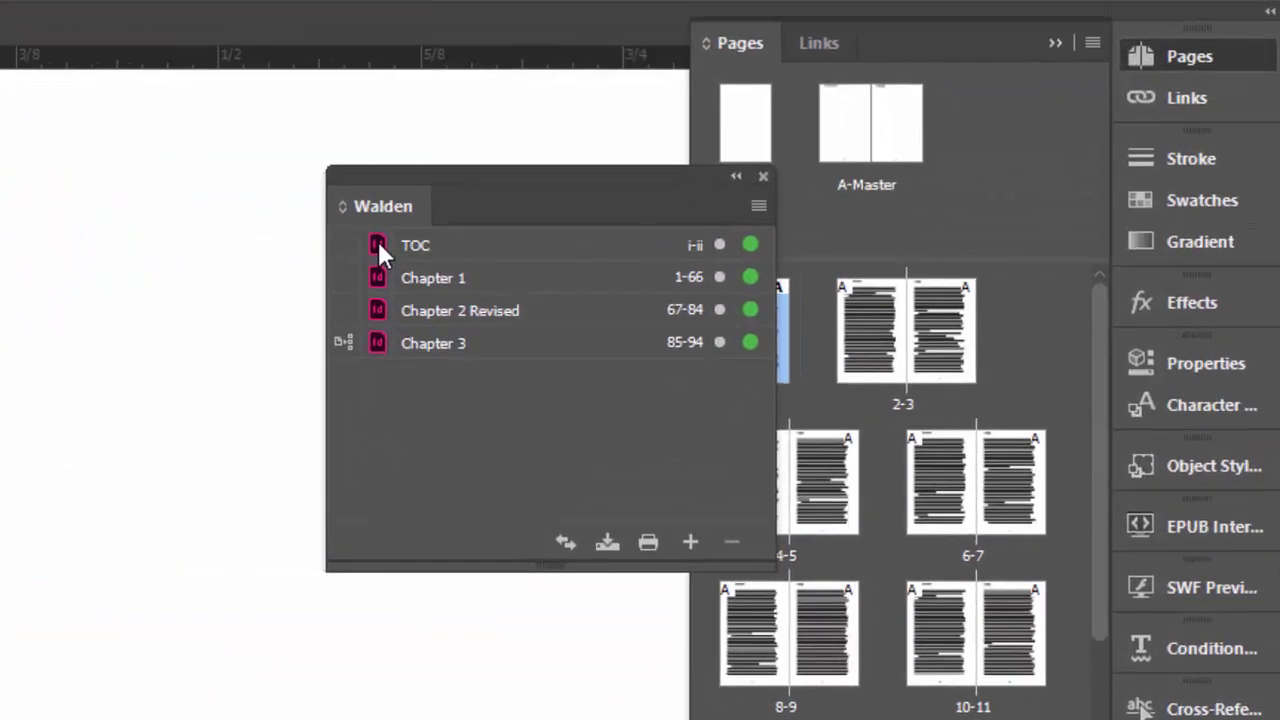
pyautogui.doubleClick(862, 177)
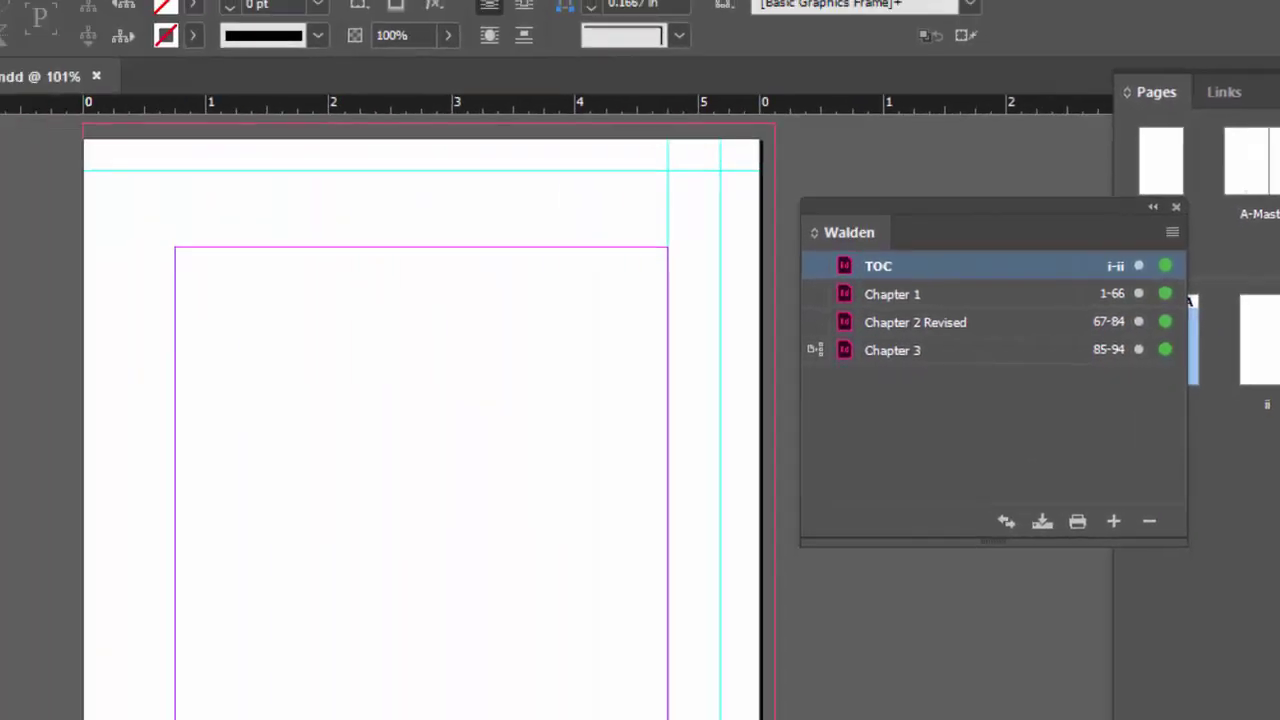
# Open the Table of Contents Styles dialog from the Layout menu, showing My TOC Styles
pyautogui.click(90, 28)
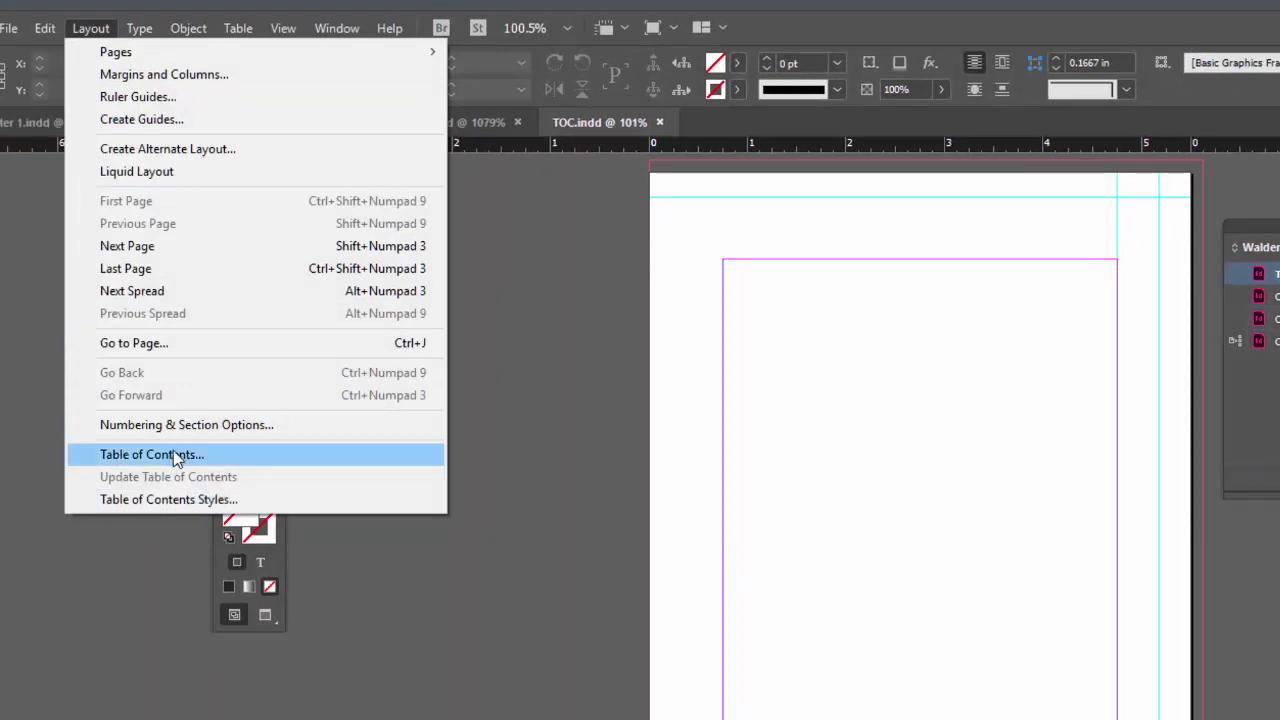
pyautogui.click(136, 500)
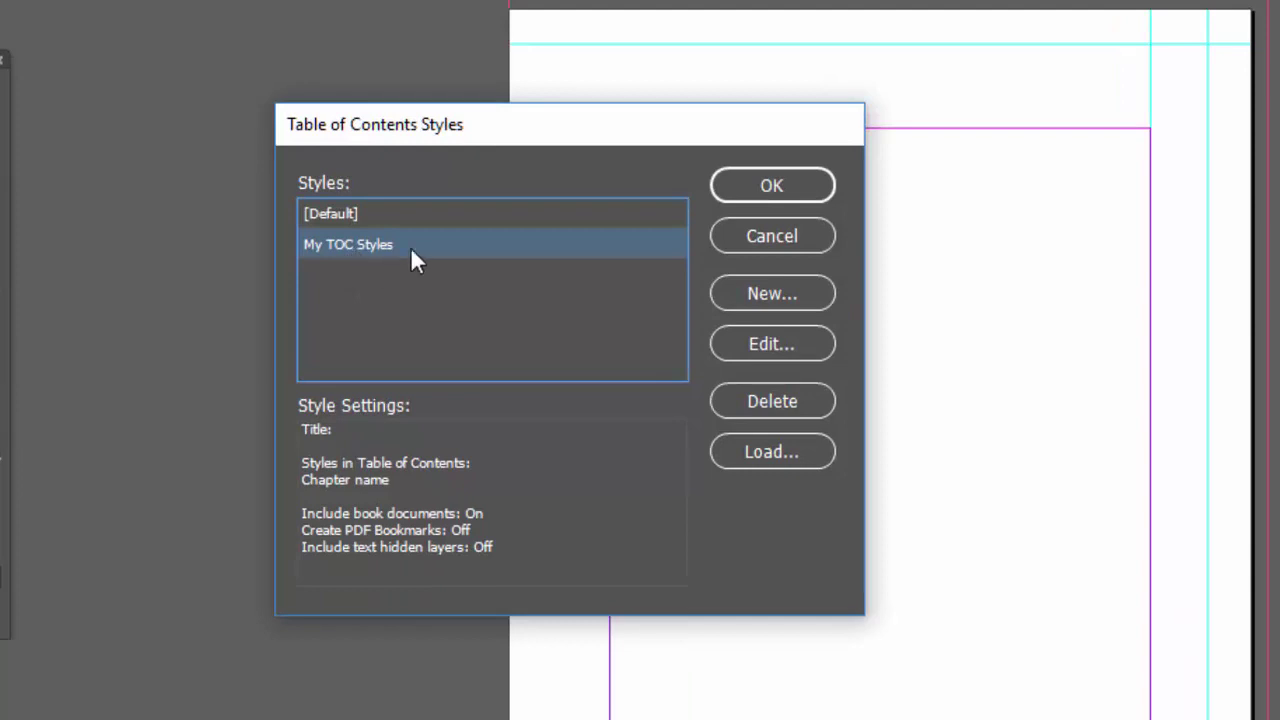
# Create a new TOC style named 'New TOC' and clear its 'Contents' title
pyautogui.click(797, 294)
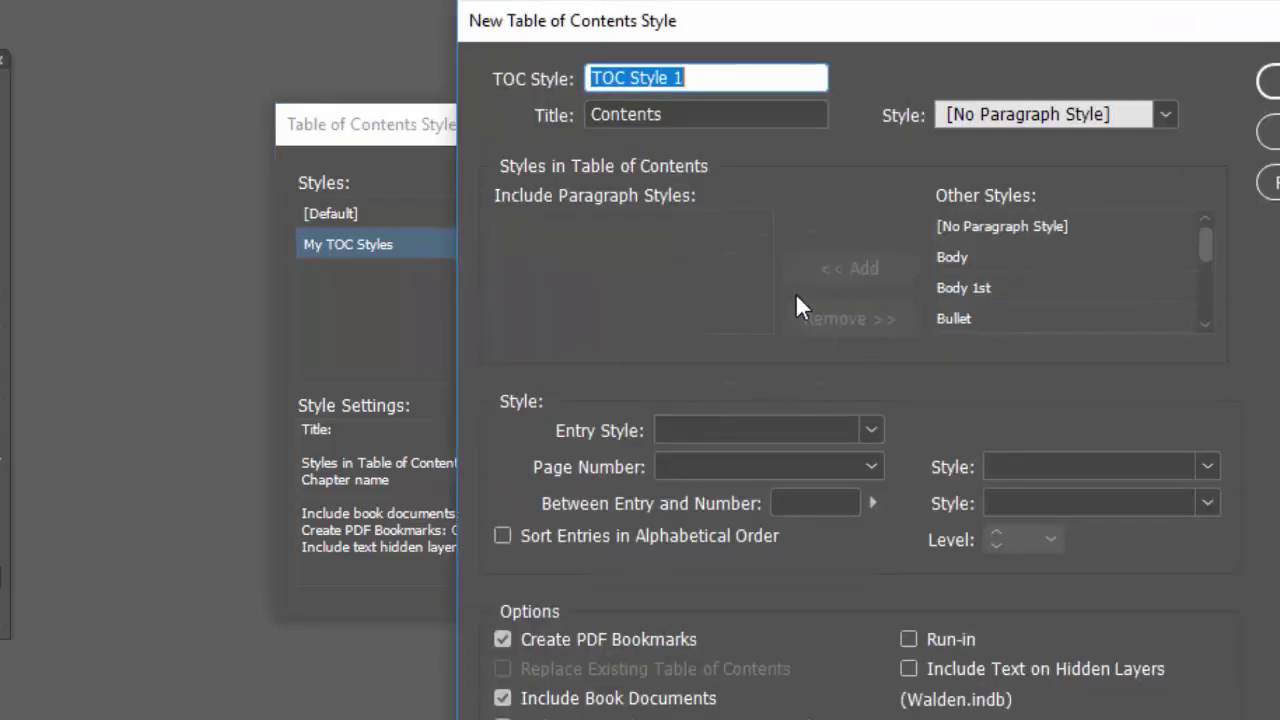
pyautogui.write('New T')
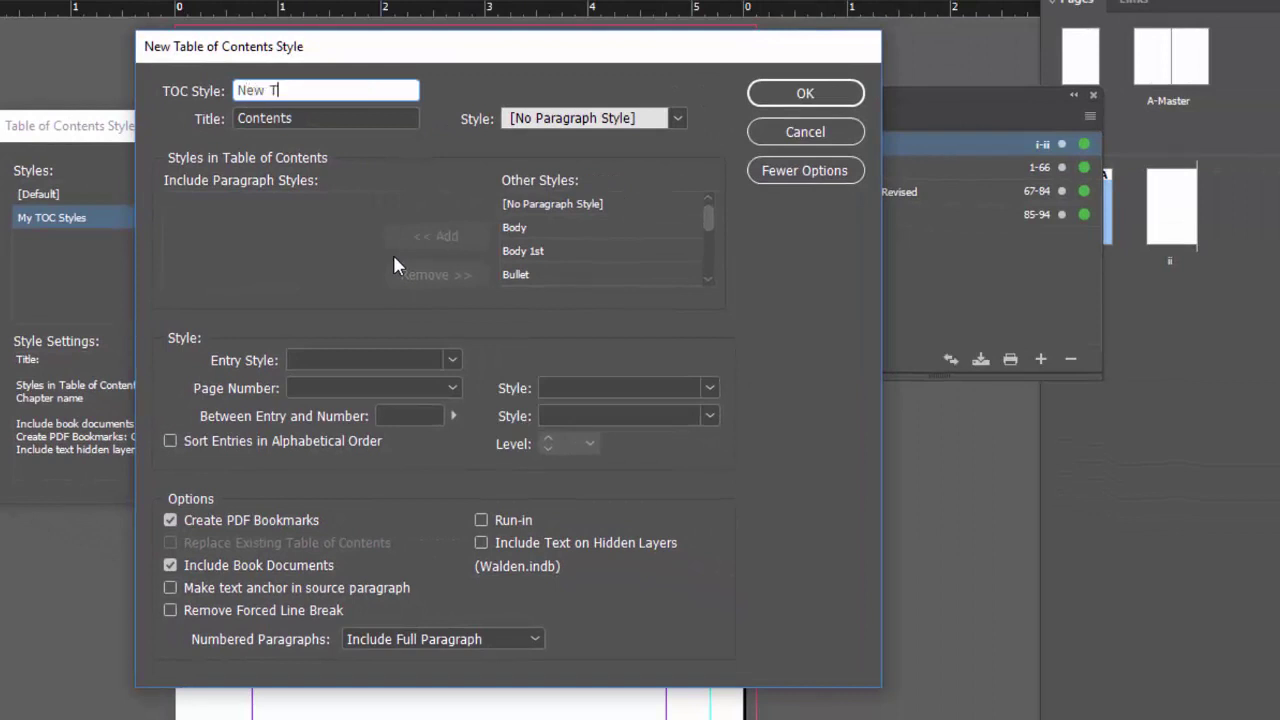
pyautogui.write('OC')
pyautogui.moveTo(445, 43); pyautogui.dragTo(355, 63)
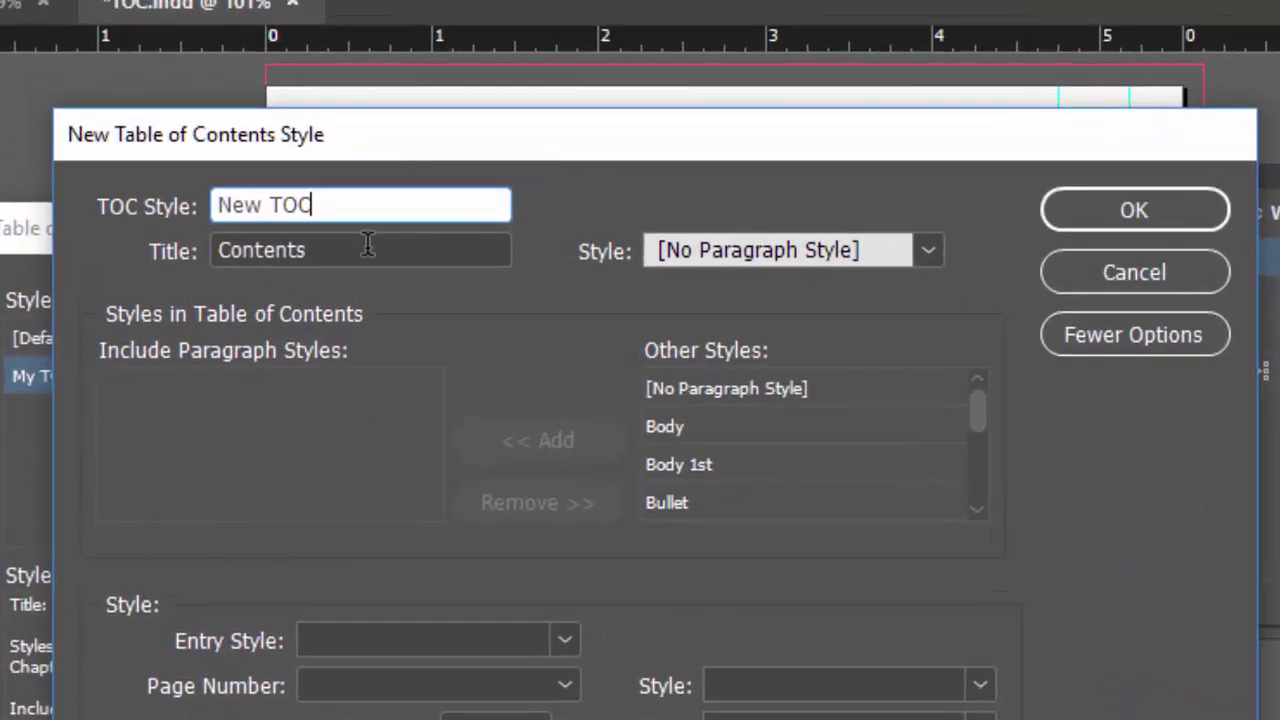
pyautogui.moveTo(366, 245); pyautogui.dragTo(195, 252)
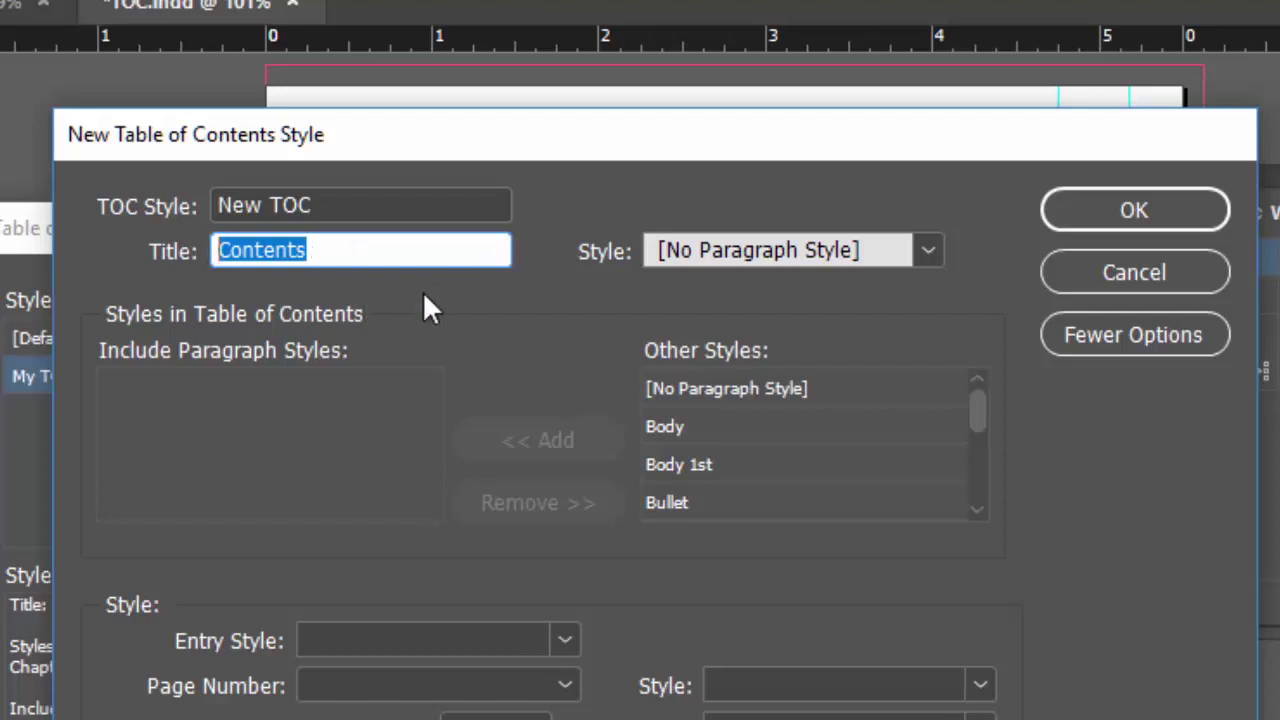
pyautogui.press('BackSpace')
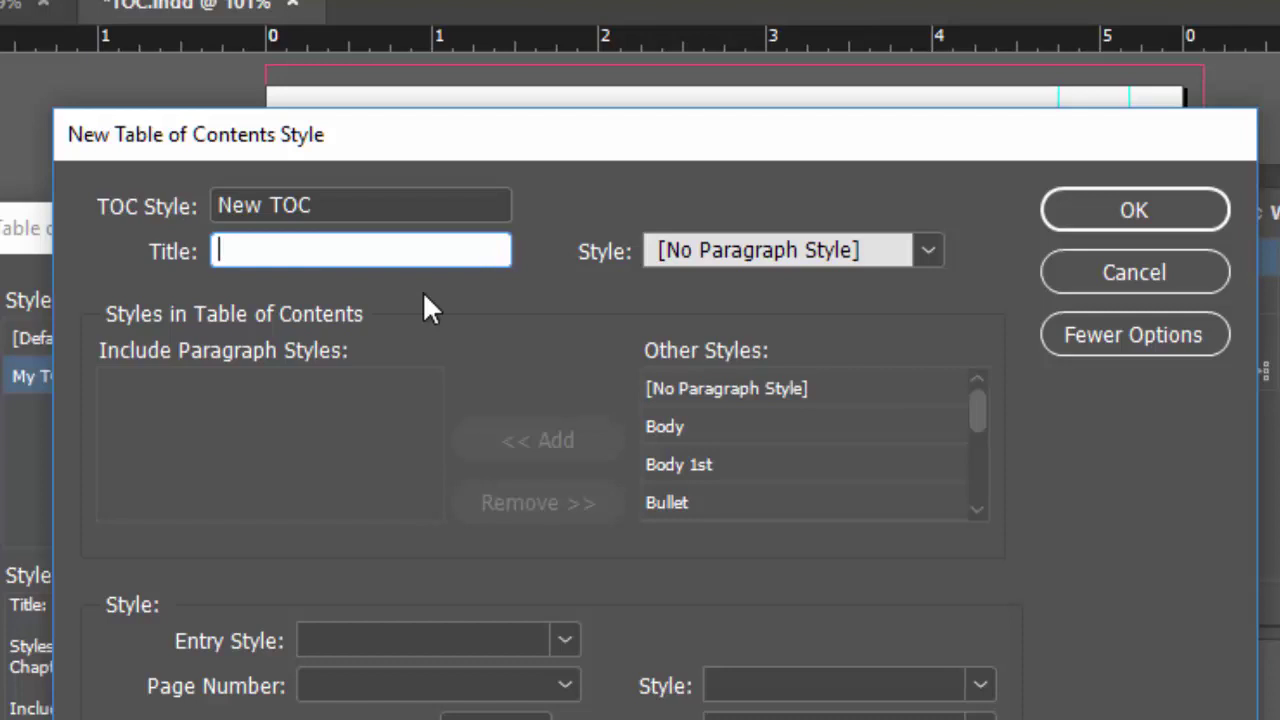
# Add the Chapter name paragraph style to New TOC's included paragraph styles
pyautogui.moveTo(480, 157); pyautogui.dragTo(470, 254)
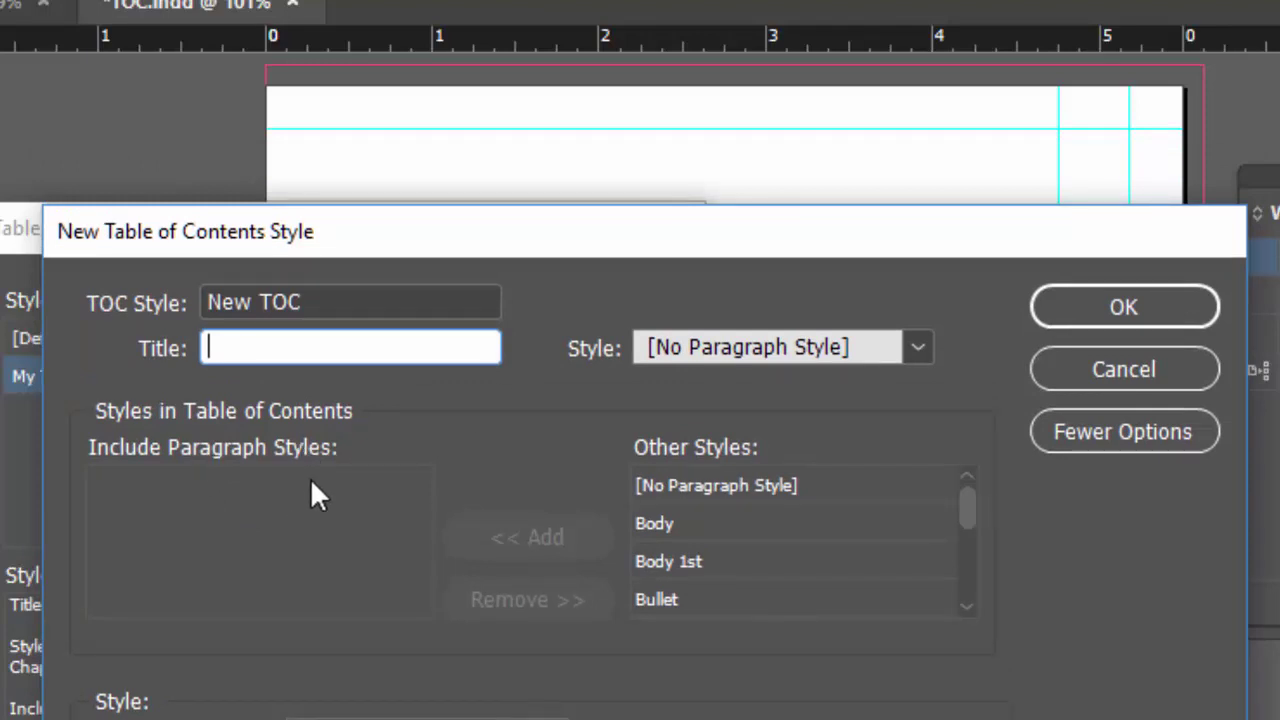
pyautogui.moveTo(548, 254); pyautogui.dragTo(474, 202)
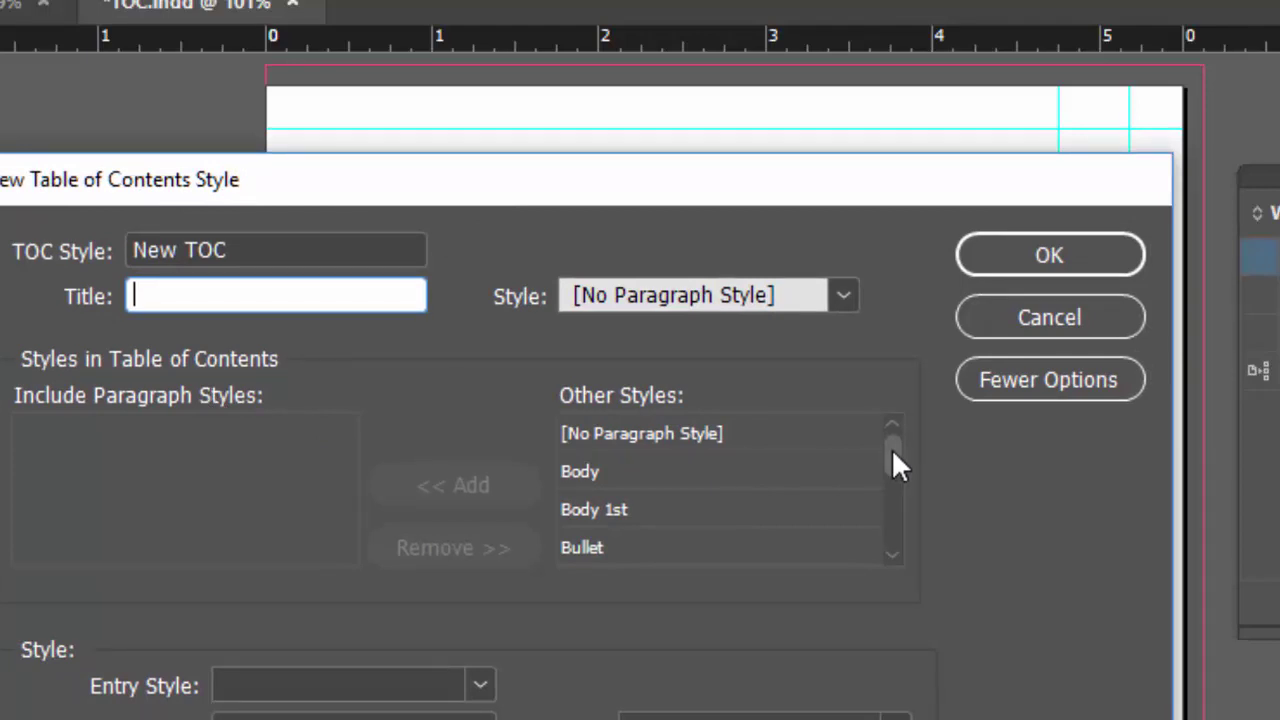
pyautogui.moveTo(893, 451); pyautogui.dragTo(893, 479)
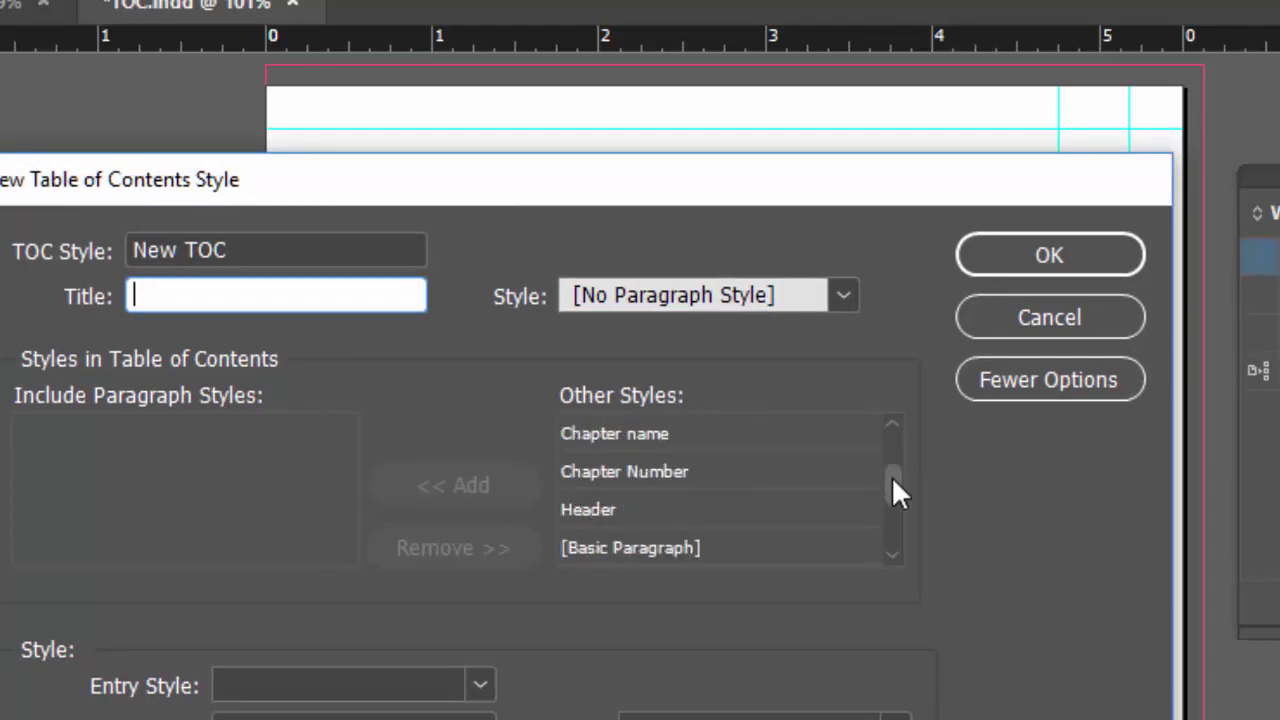
pyautogui.click(656, 433)
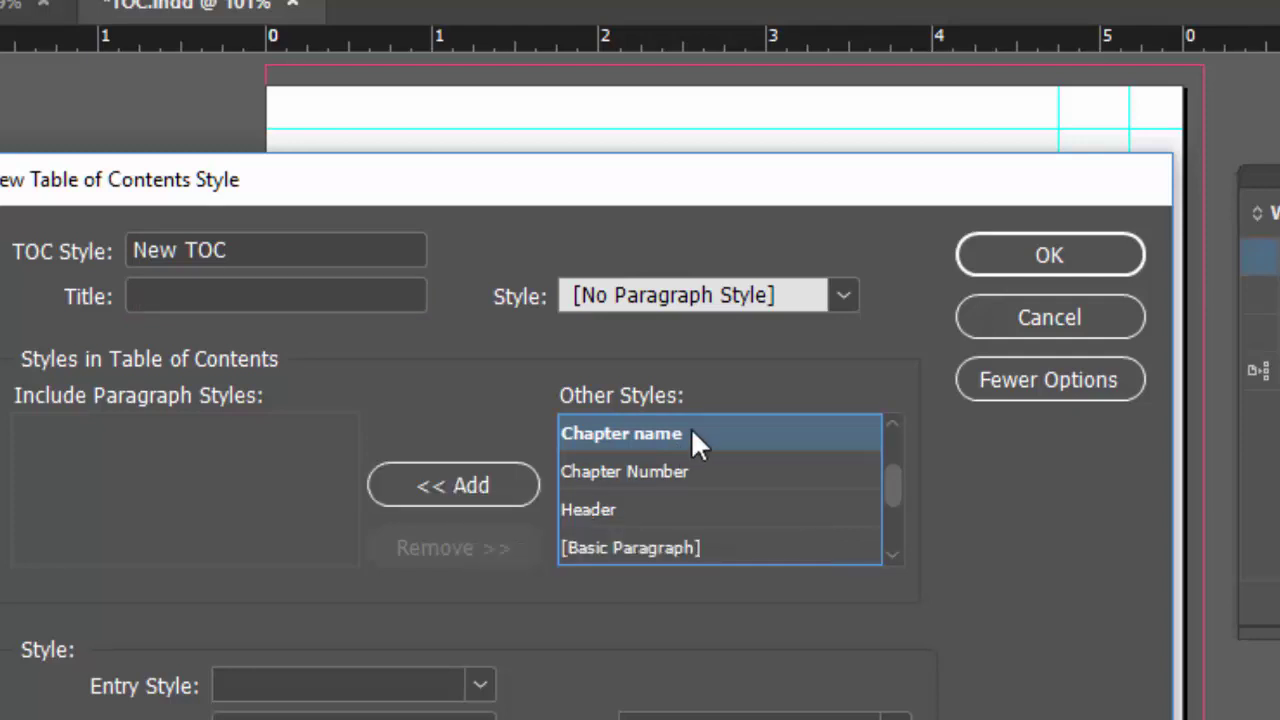
pyautogui.click(486, 490)
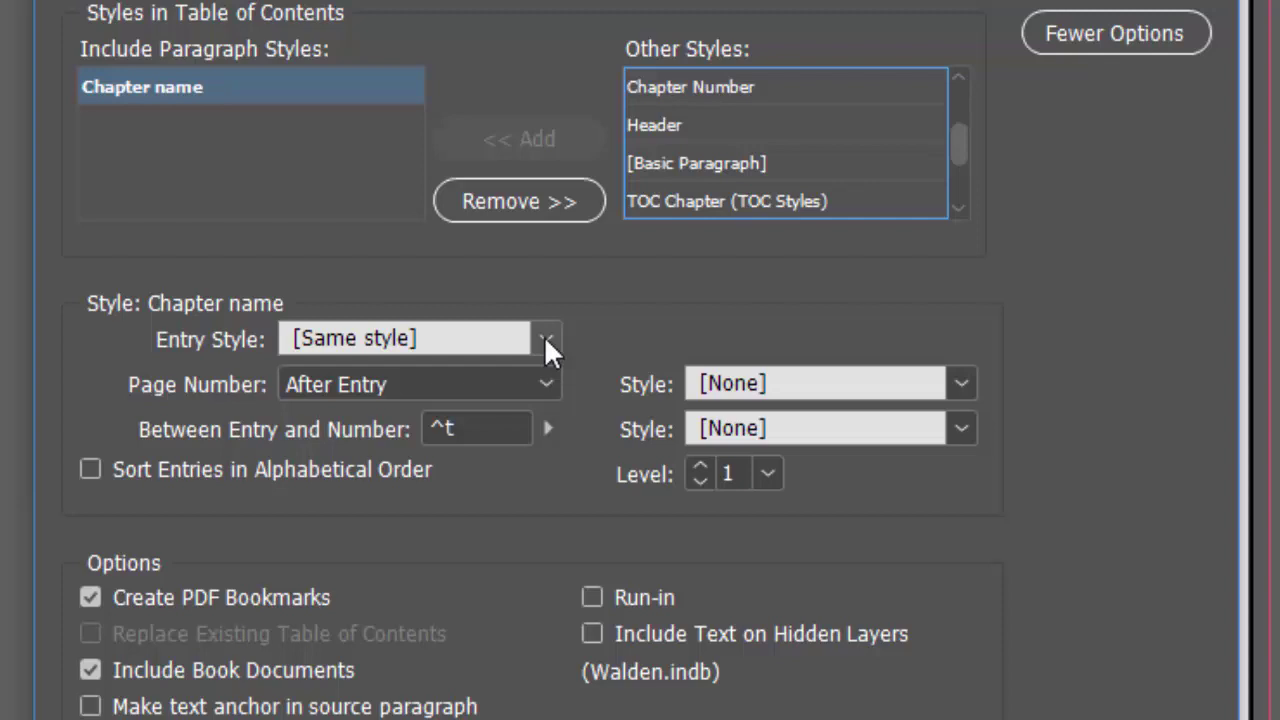
# Style Chapter name entries with TOC Chapter Name, page numbers Before Entry, keeping the ^t separator
pyautogui.click(1116, 33)
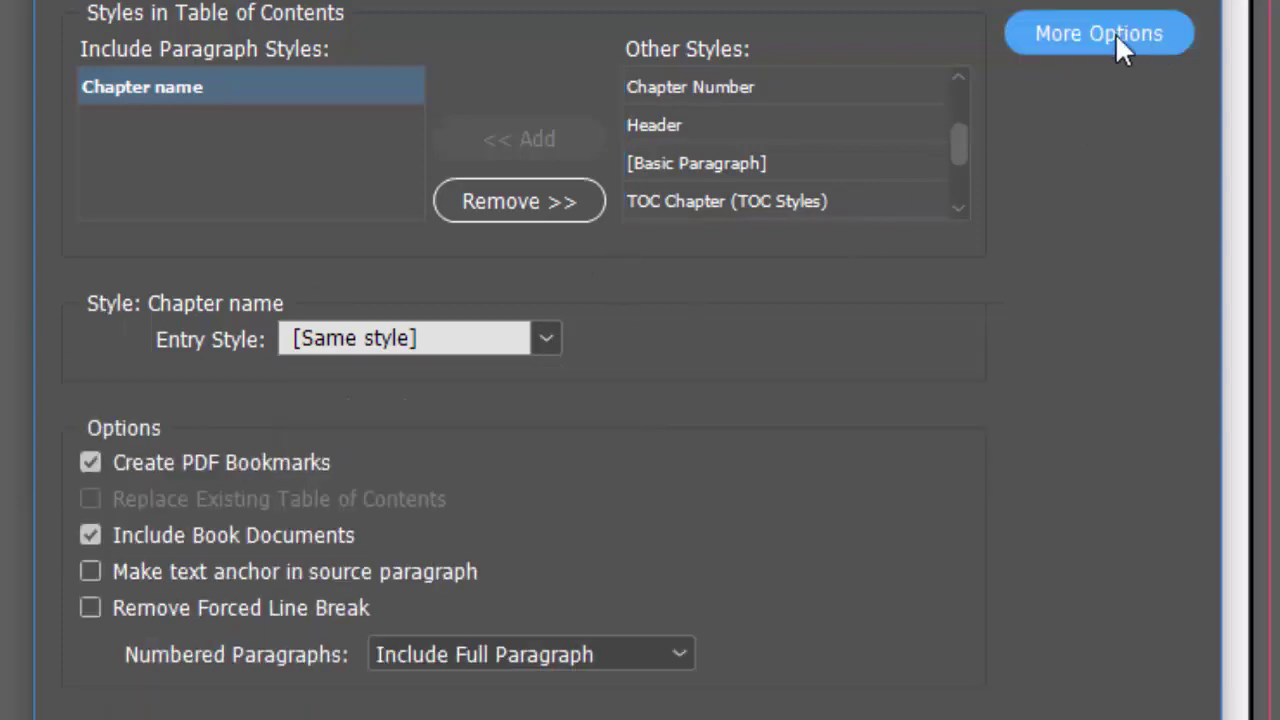
pyautogui.click(1118, 33)
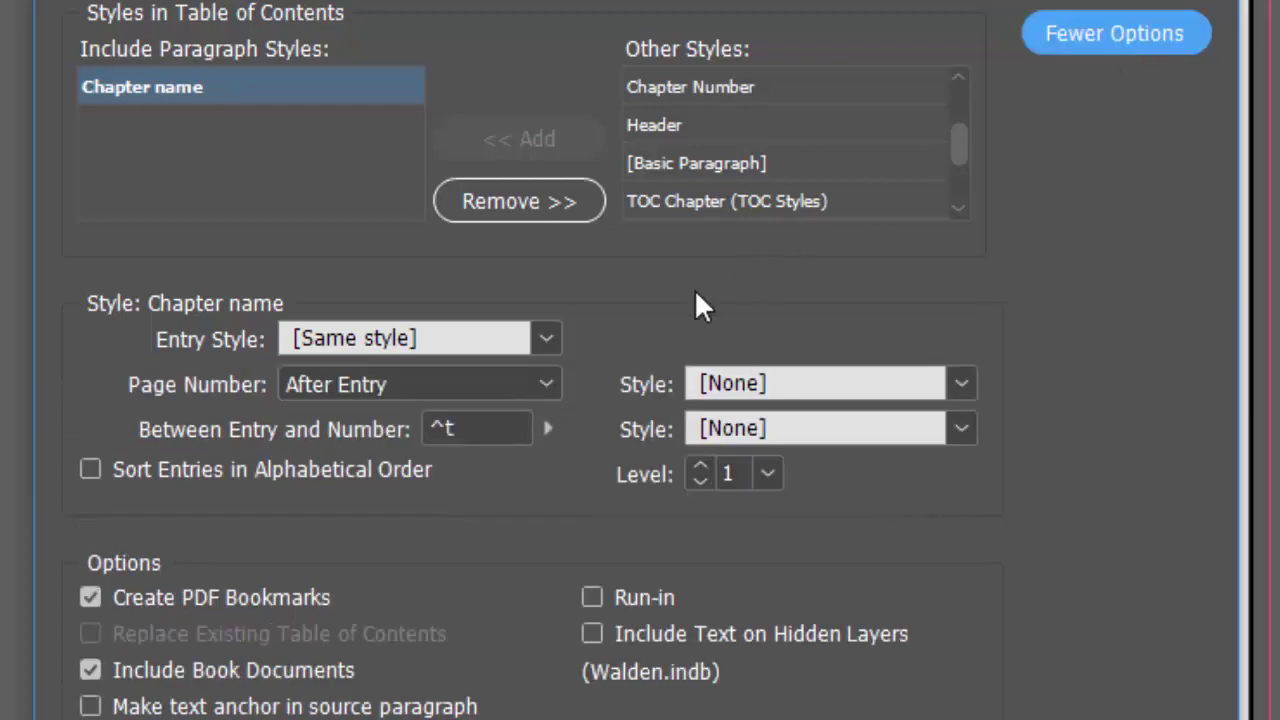
pyautogui.click(547, 336)
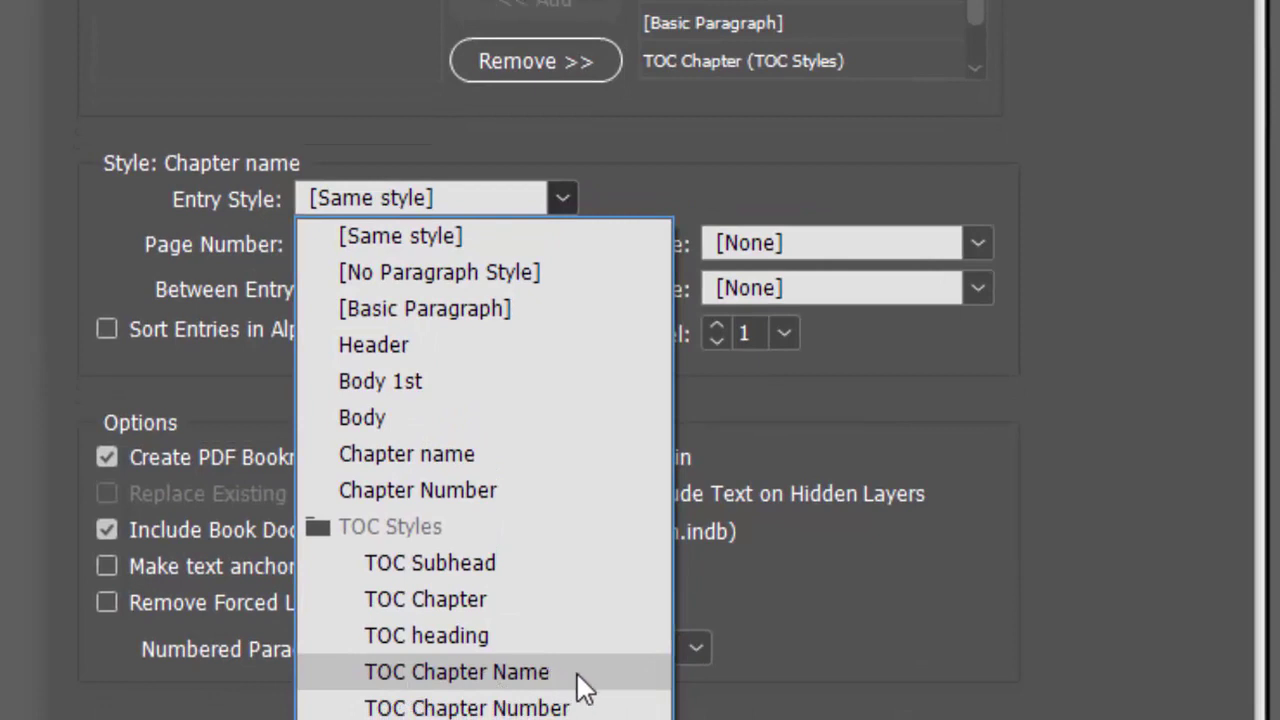
pyautogui.click(576, 671)
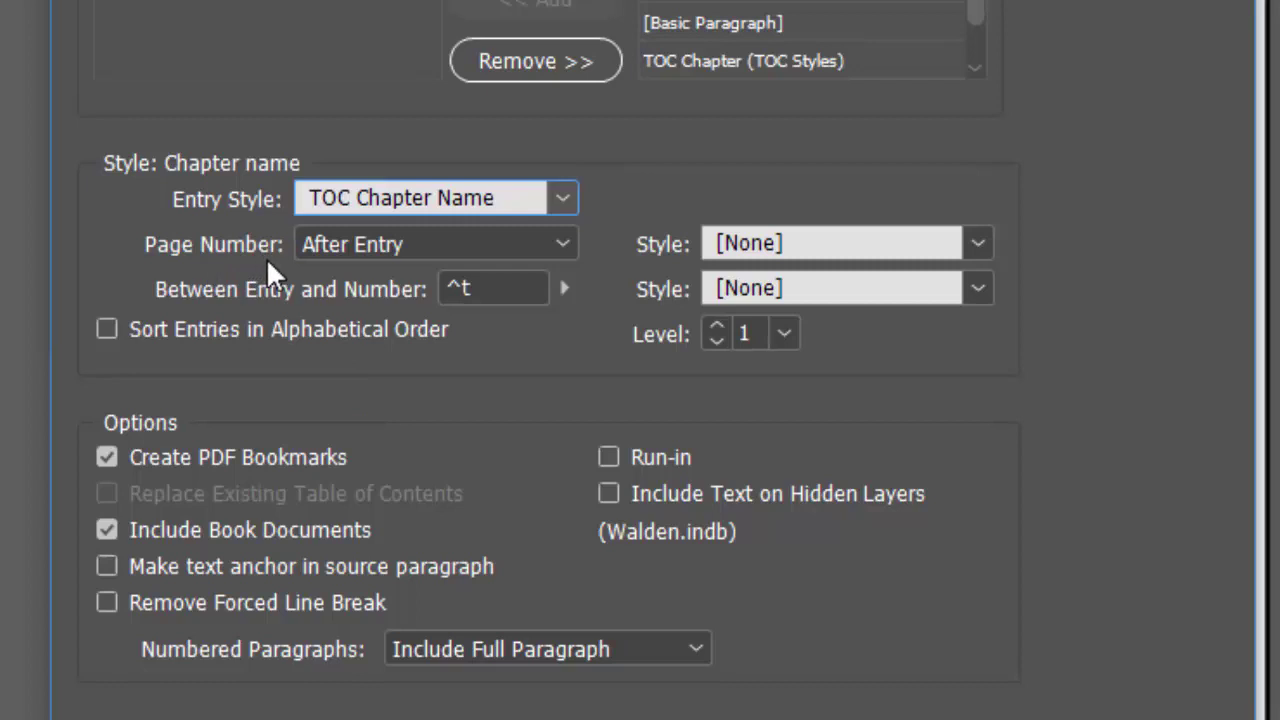
pyautogui.click(565, 245)
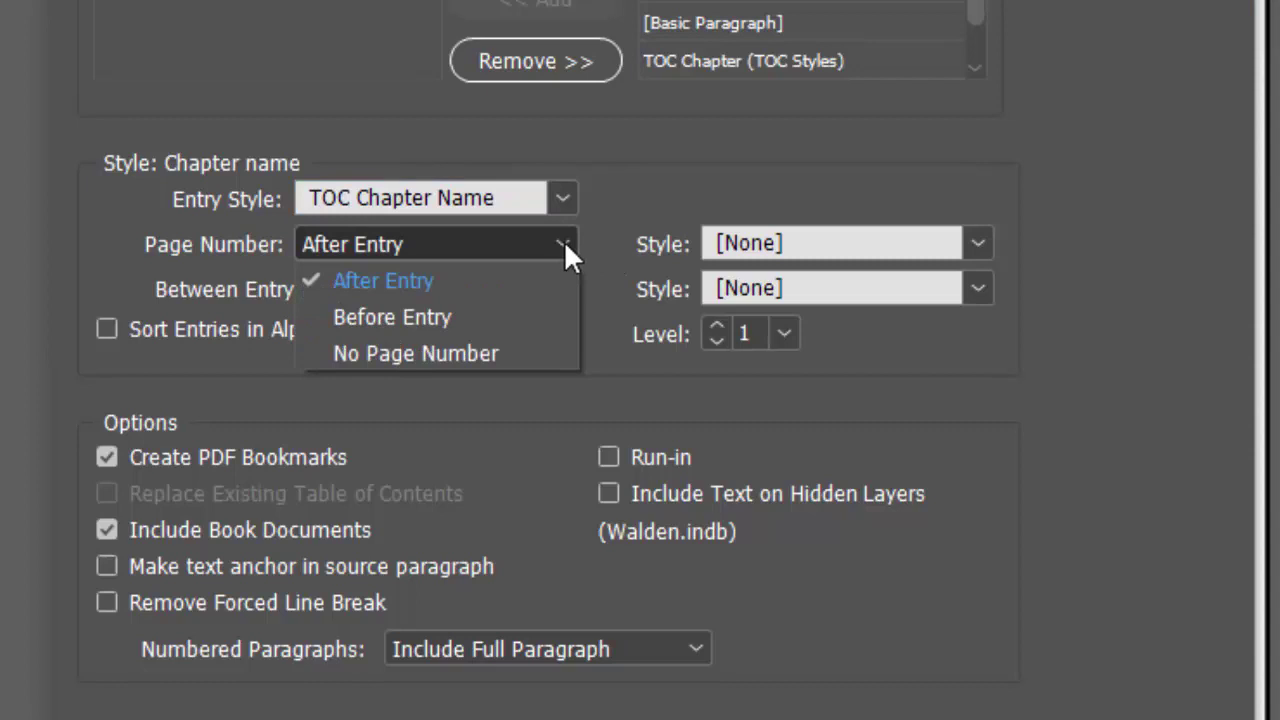
pyautogui.click(491, 315)
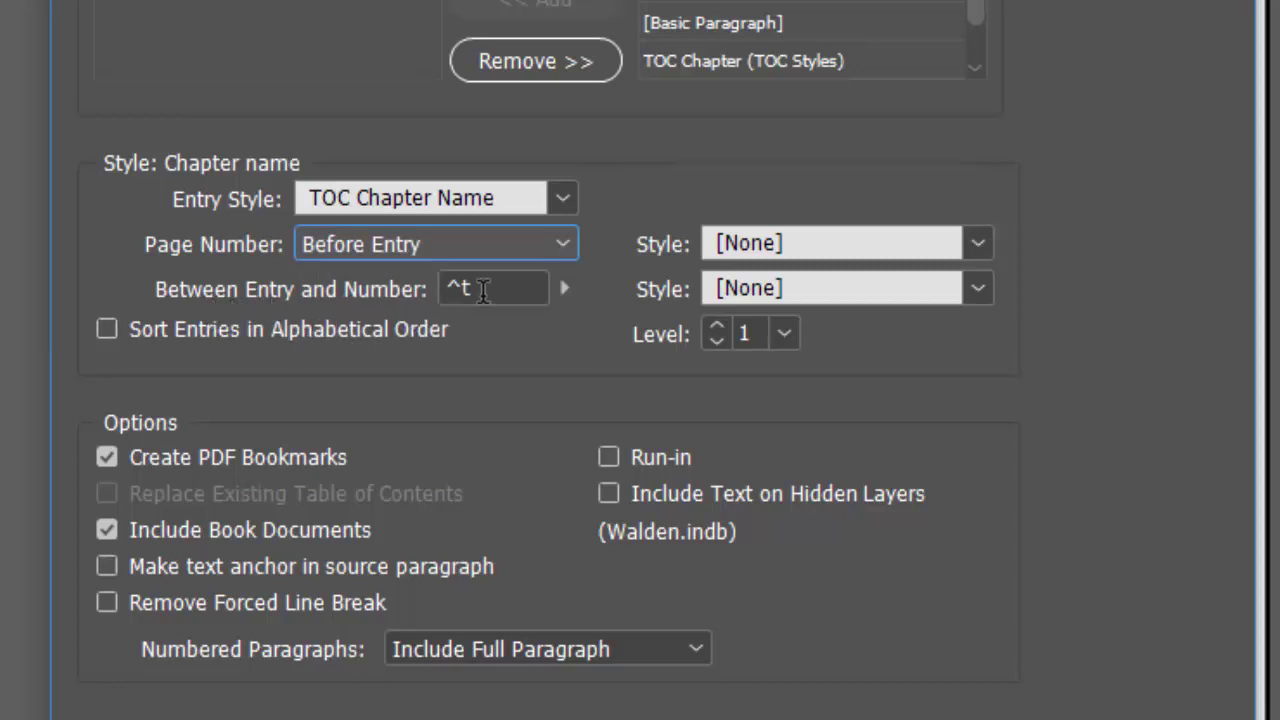
pyautogui.click(565, 289)
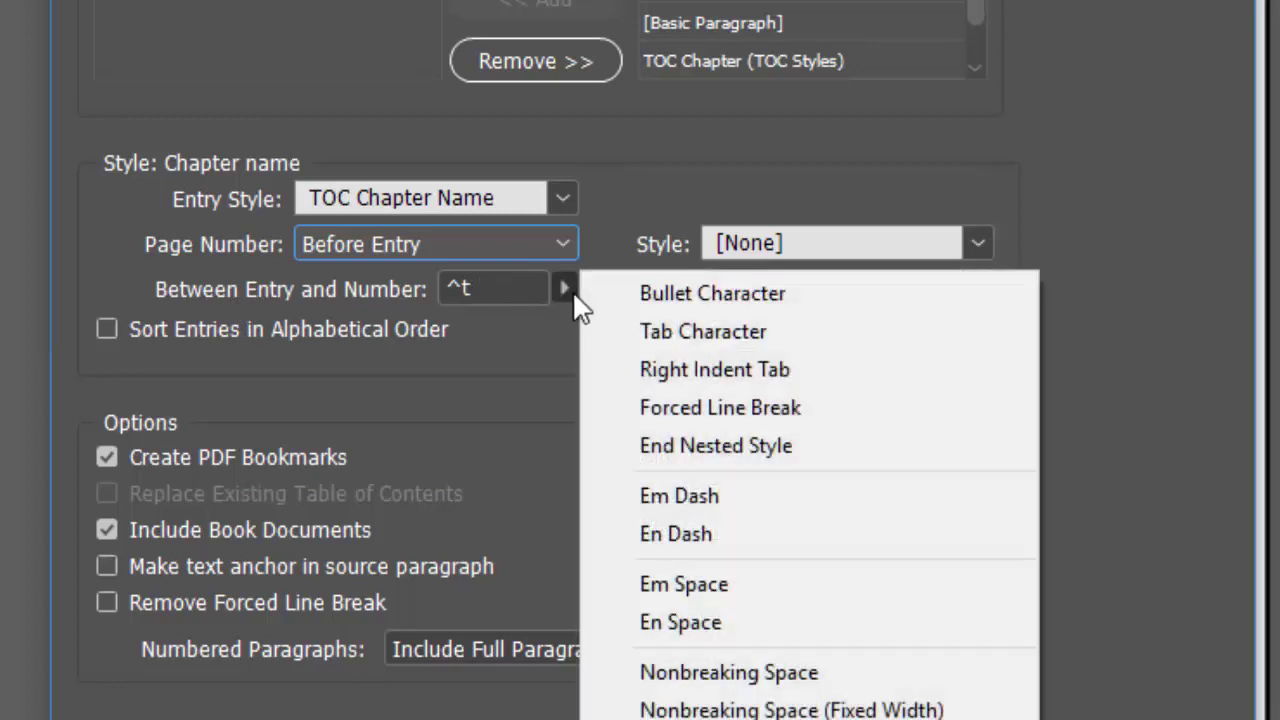
pyautogui.click(505, 365)
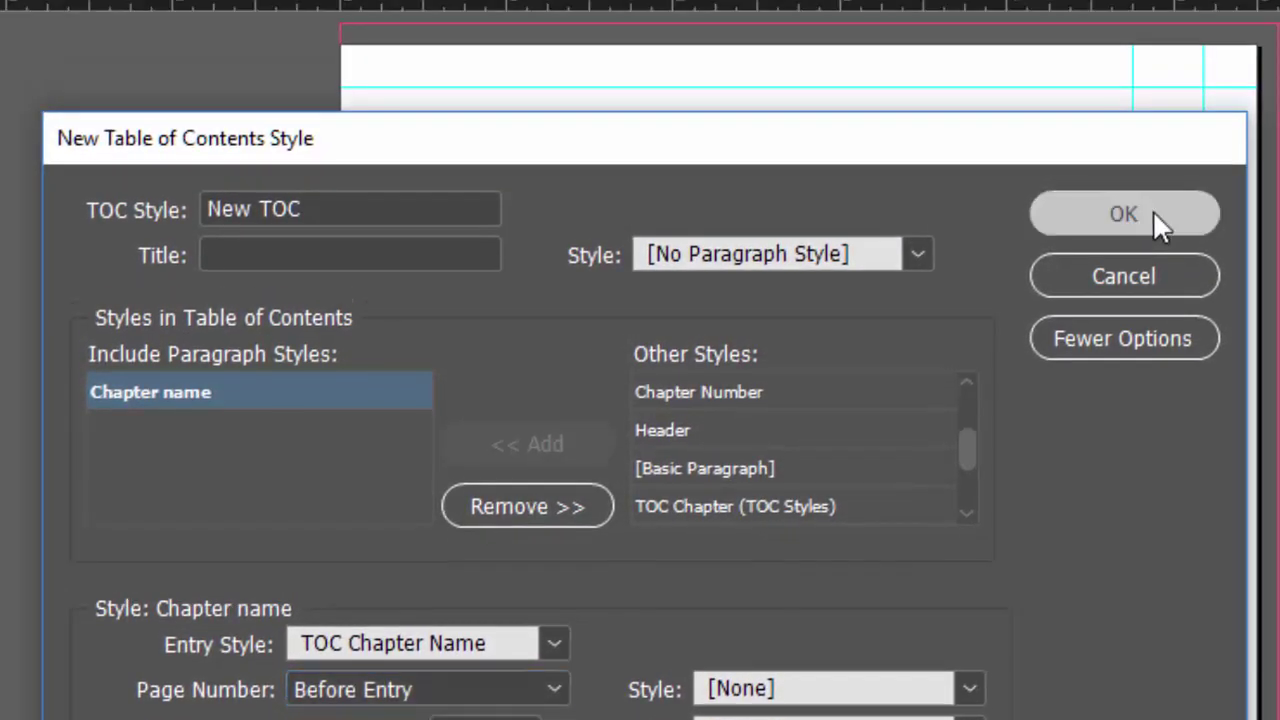
# Save the New TOC style, generate the table of contents with it, and place it at the top-left margin
pyautogui.click(1153, 215)
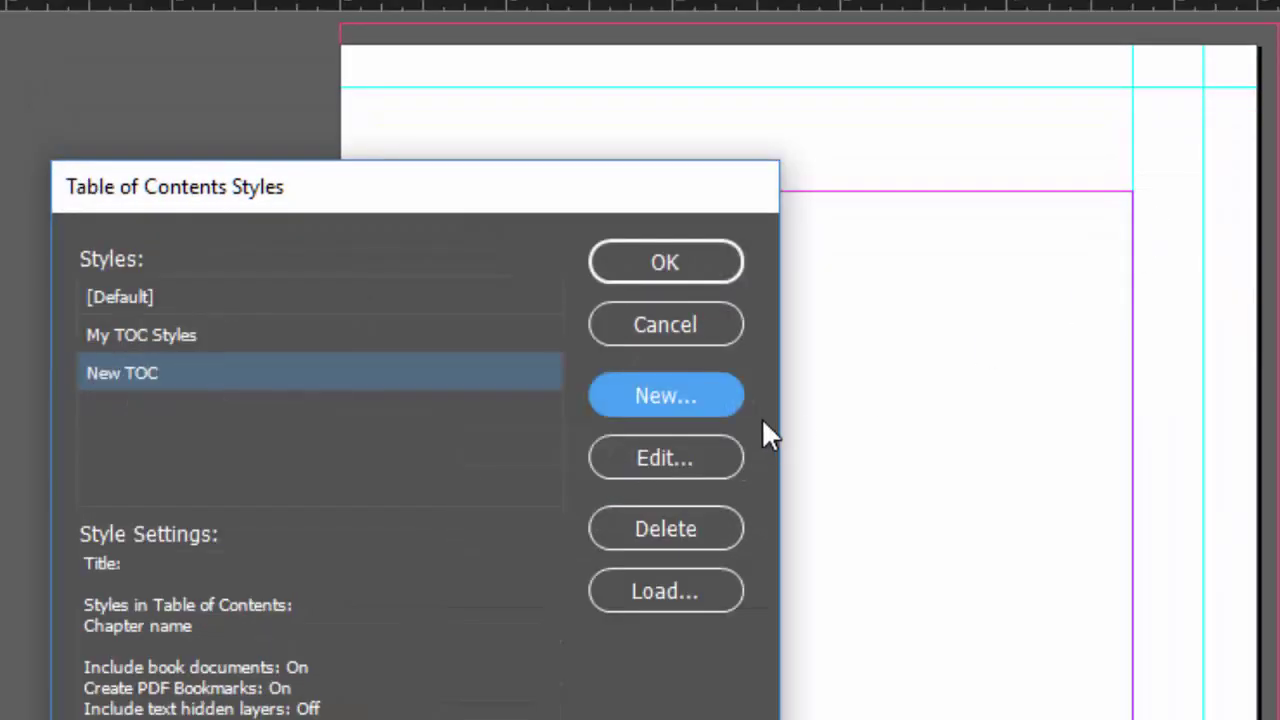
pyautogui.click(686, 266)
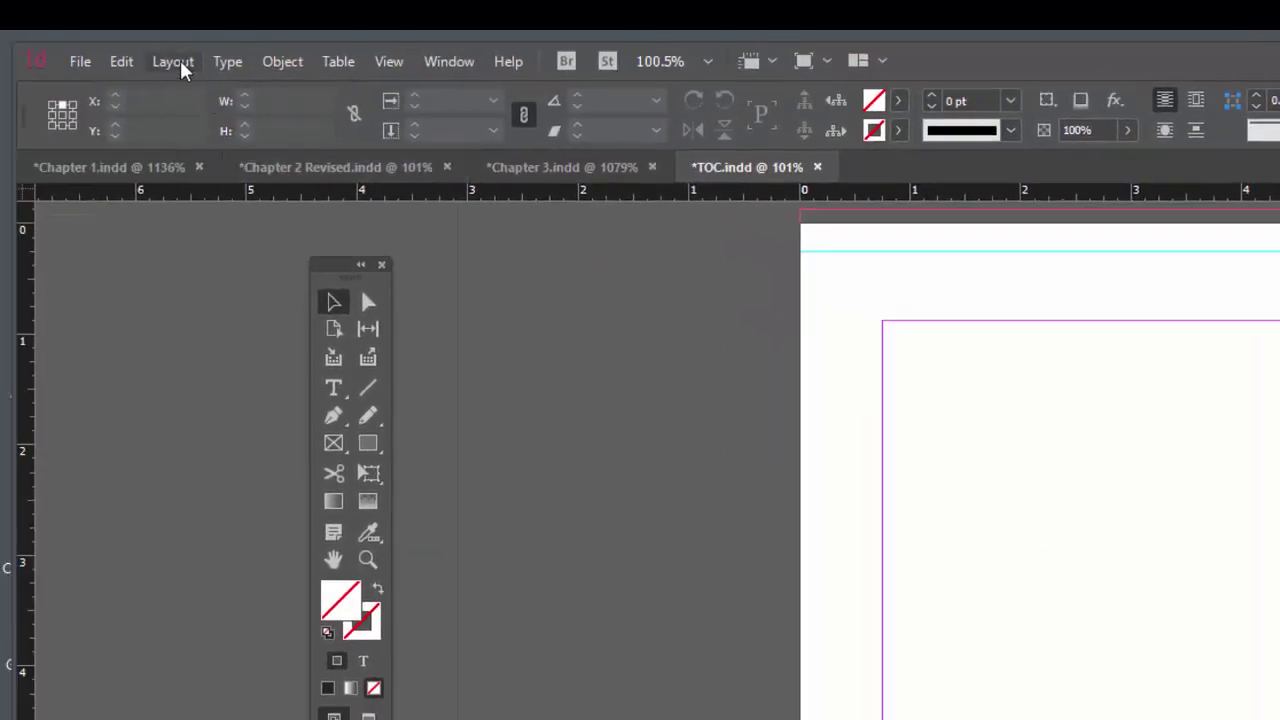
pyautogui.click(174, 60)
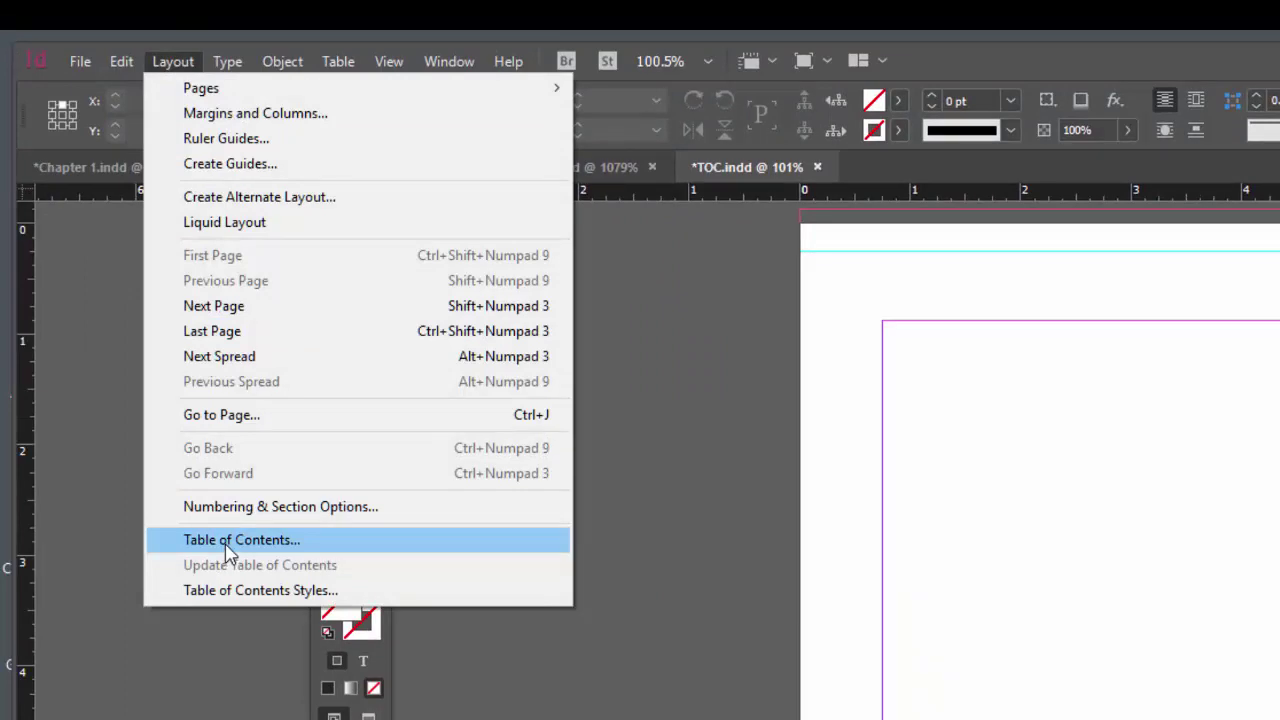
pyautogui.click(227, 545)
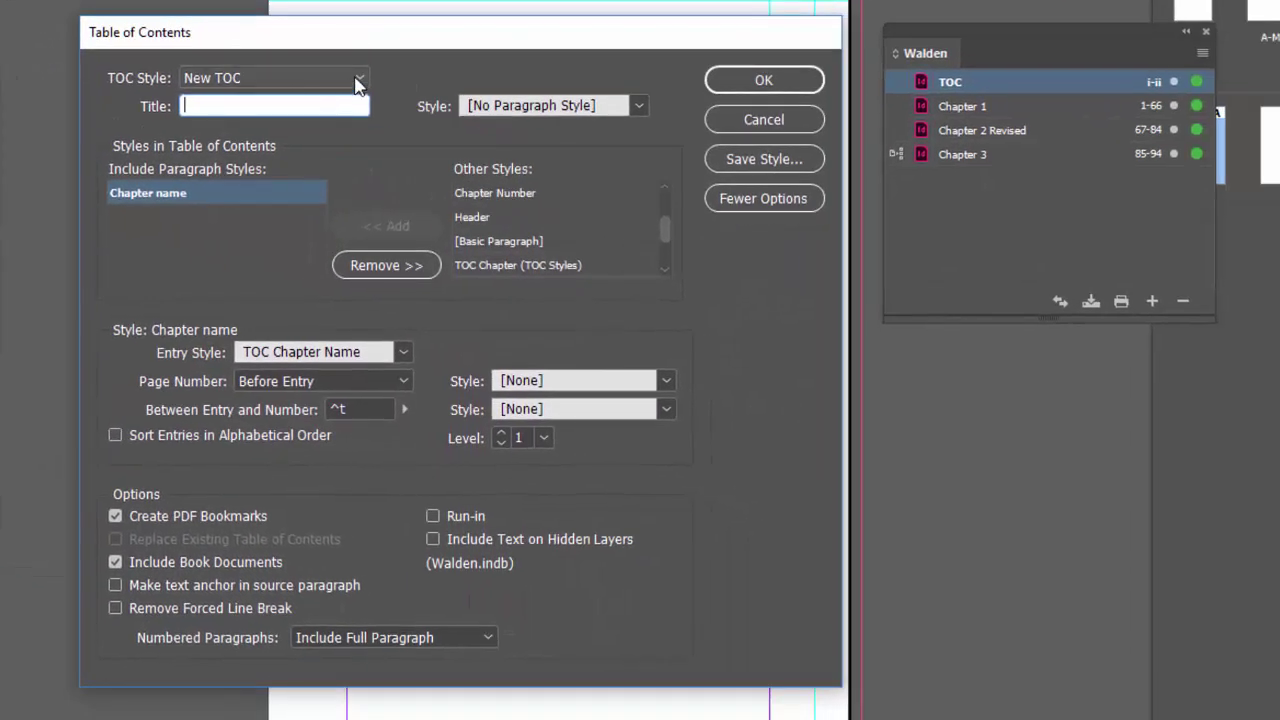
pyautogui.click(357, 80)
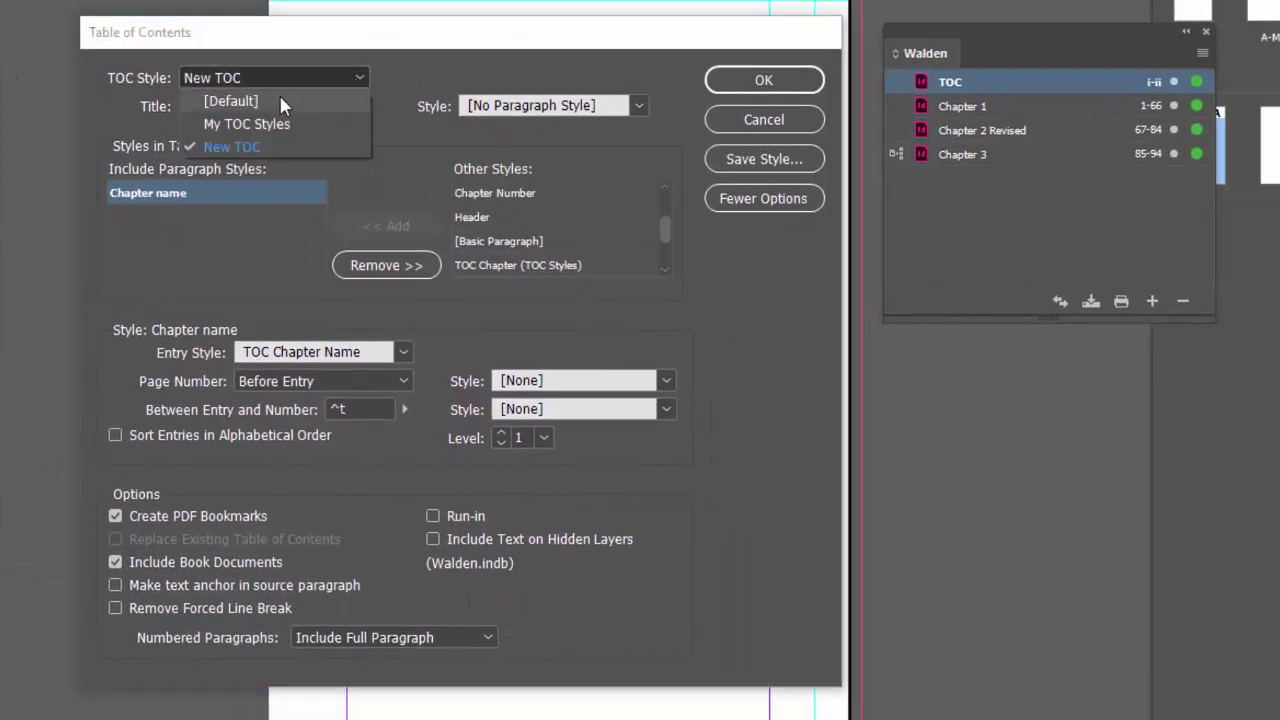
pyautogui.click(262, 146)
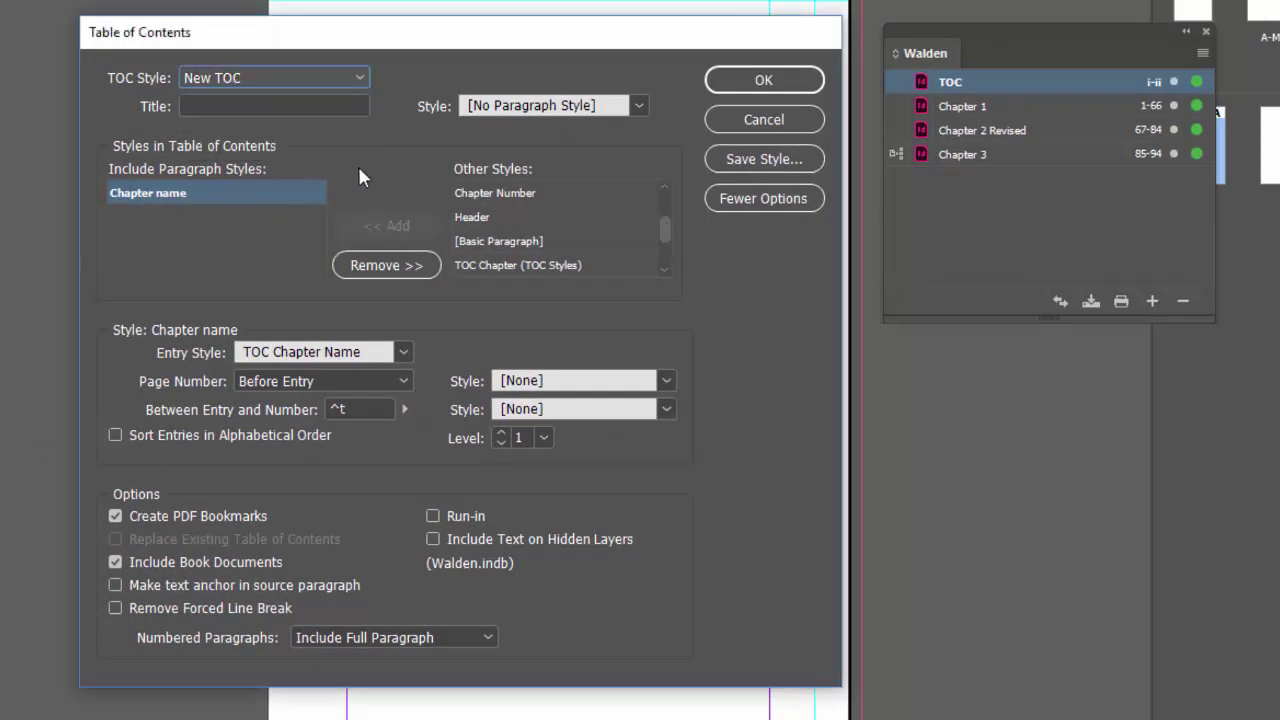
pyautogui.click(763, 81)
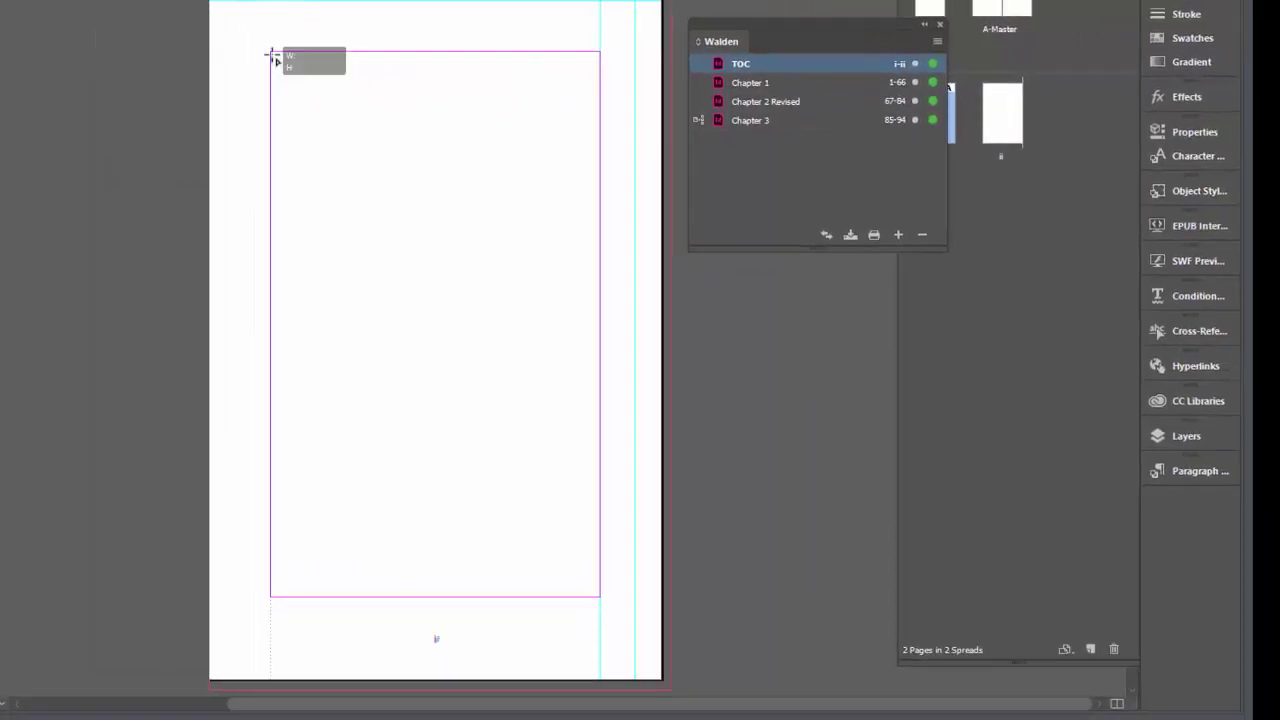
pyautogui.click(273, 54)
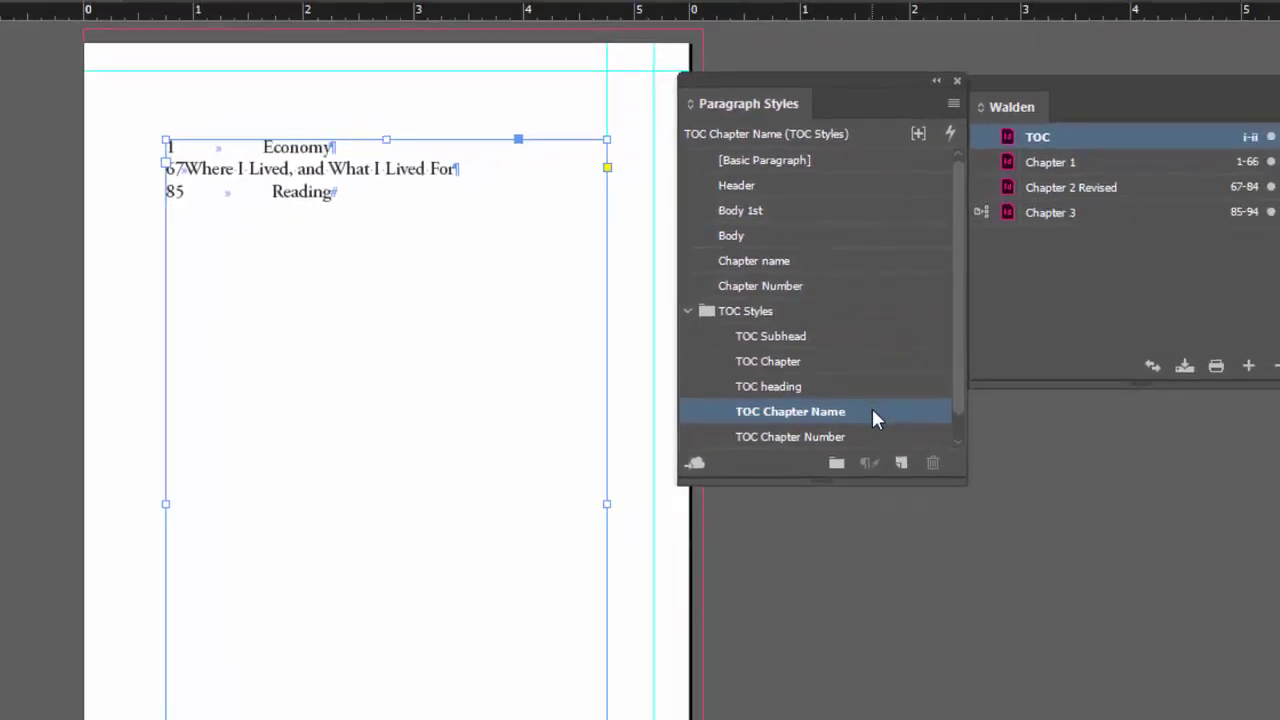
# Make the existing 1.5 in tab stop in the TOC Chapter Name style left-justified
pyautogui.rightClick(872, 410)
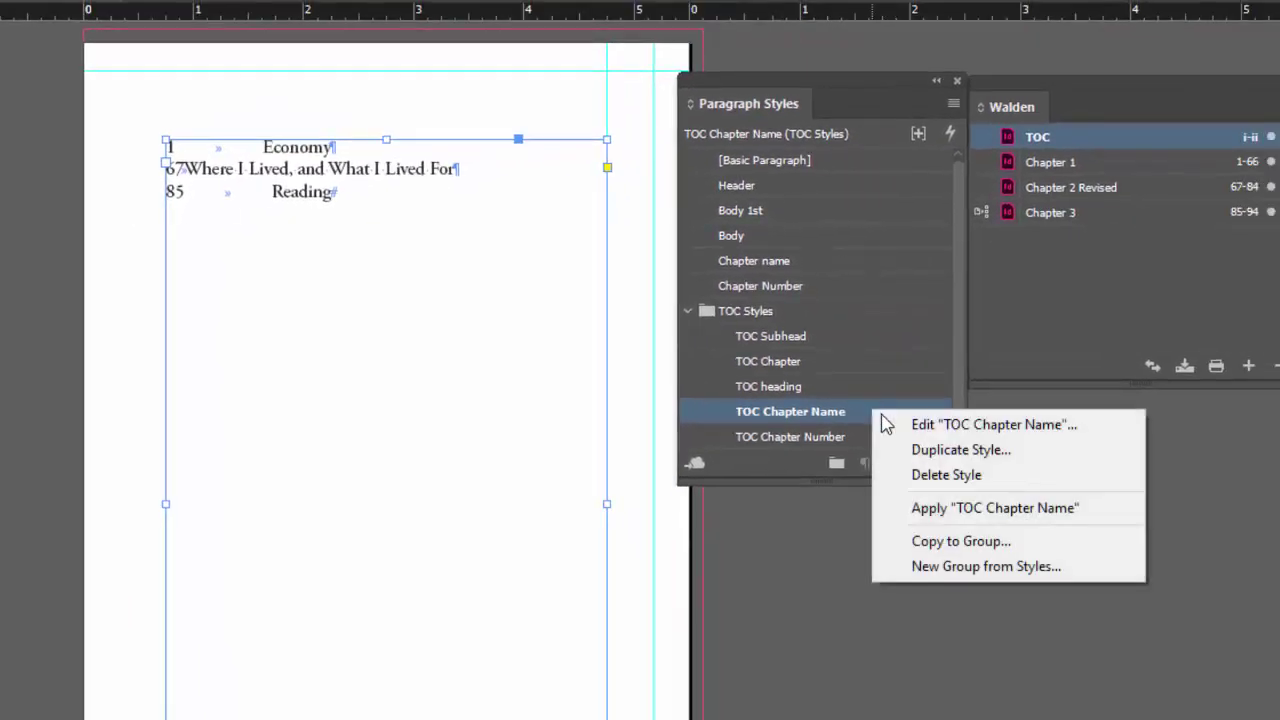
pyautogui.click(1035, 425)
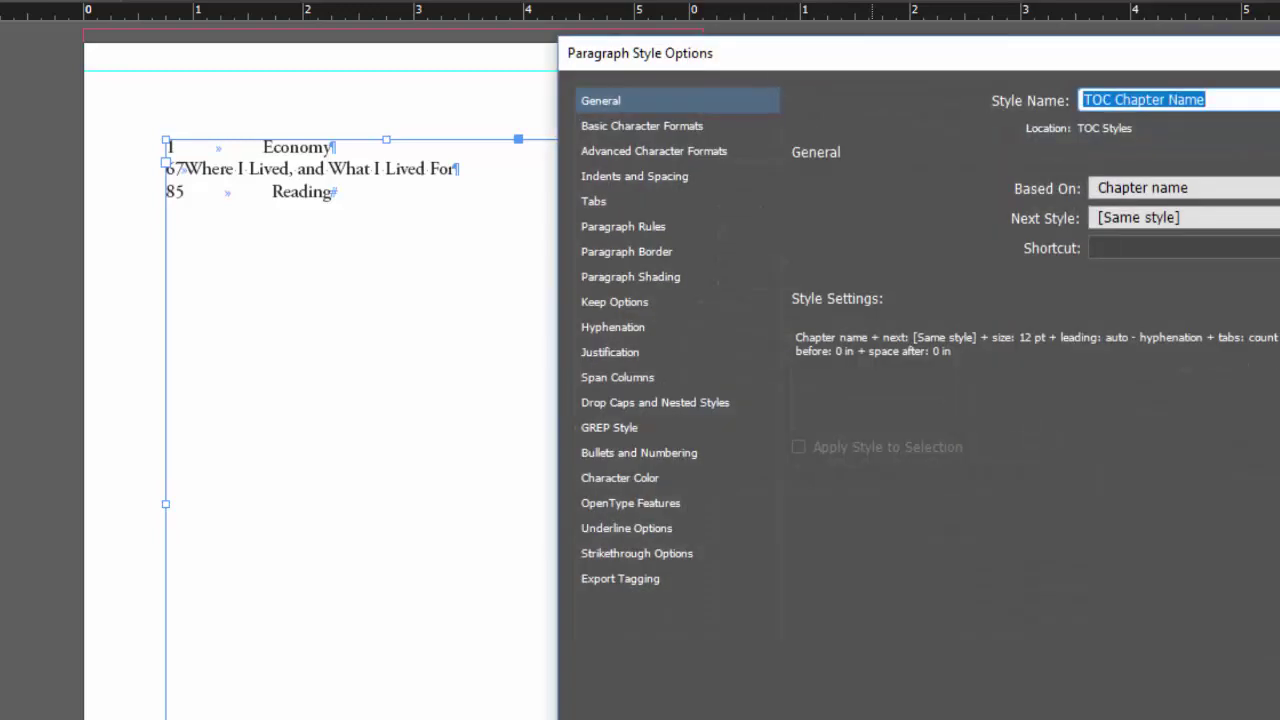
pyautogui.moveTo(830, 58); pyautogui.dragTo(648, 235)
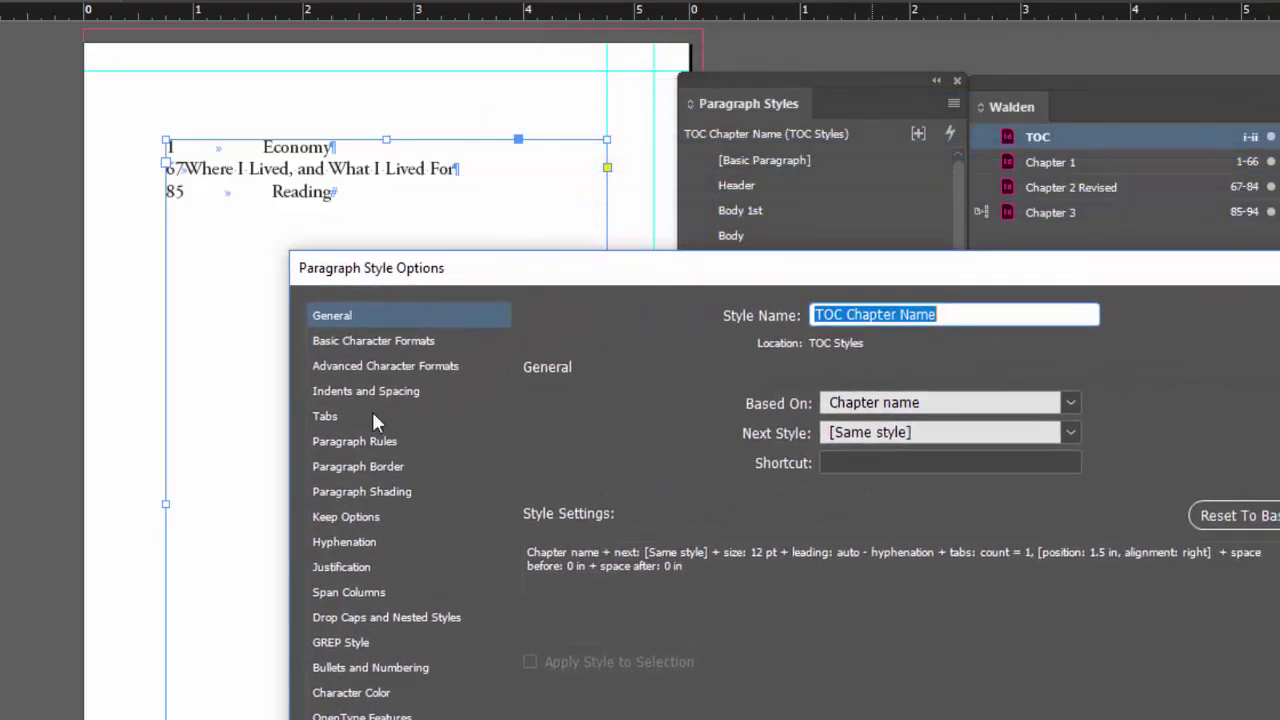
pyautogui.click(325, 418)
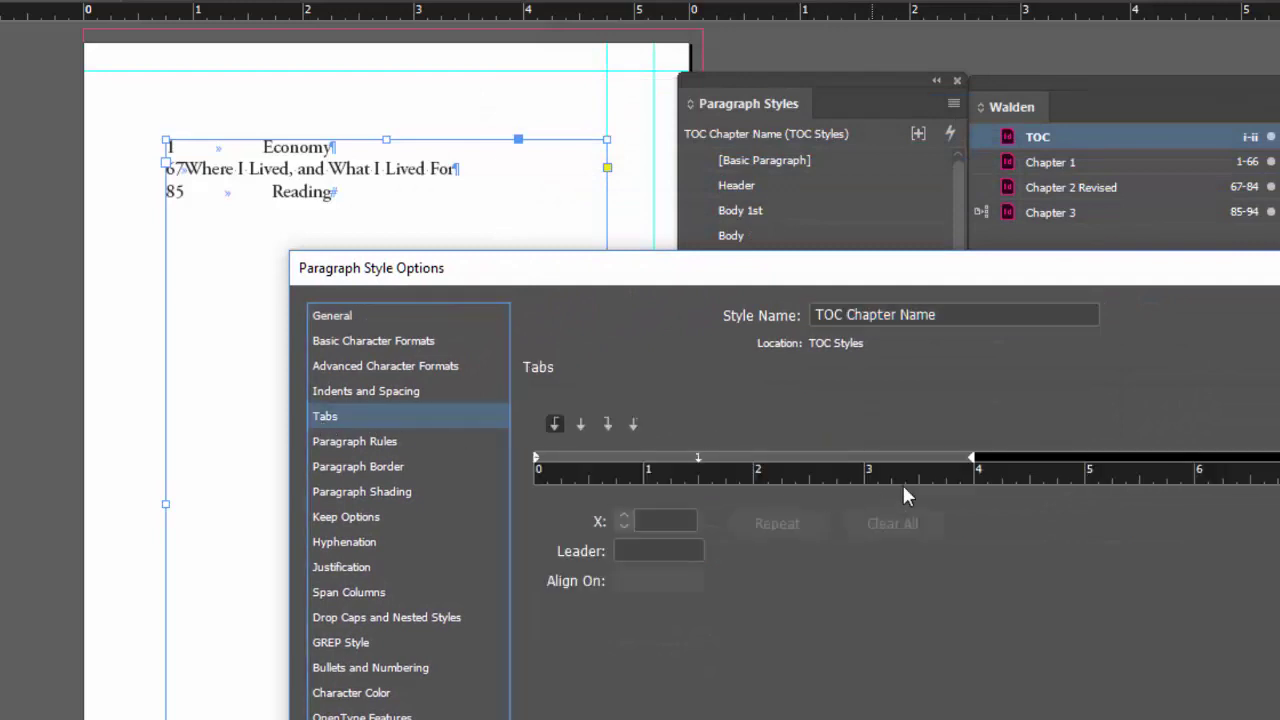
pyautogui.click(698, 457)
pyautogui.moveTo(698, 457)
pyautogui.mouseDown()
pyautogui.moveTo(646, 459)
pyautogui.moveTo(699, 459)
pyautogui.mouseUp()
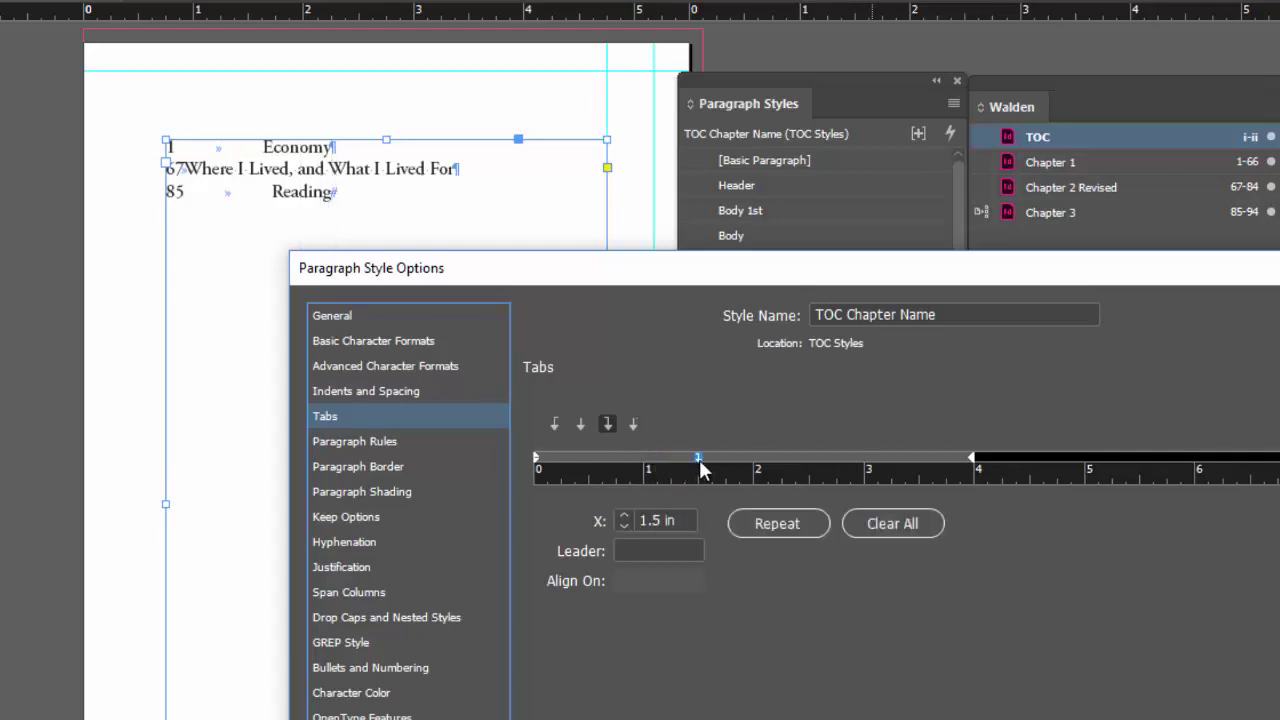
pyautogui.click(555, 424)
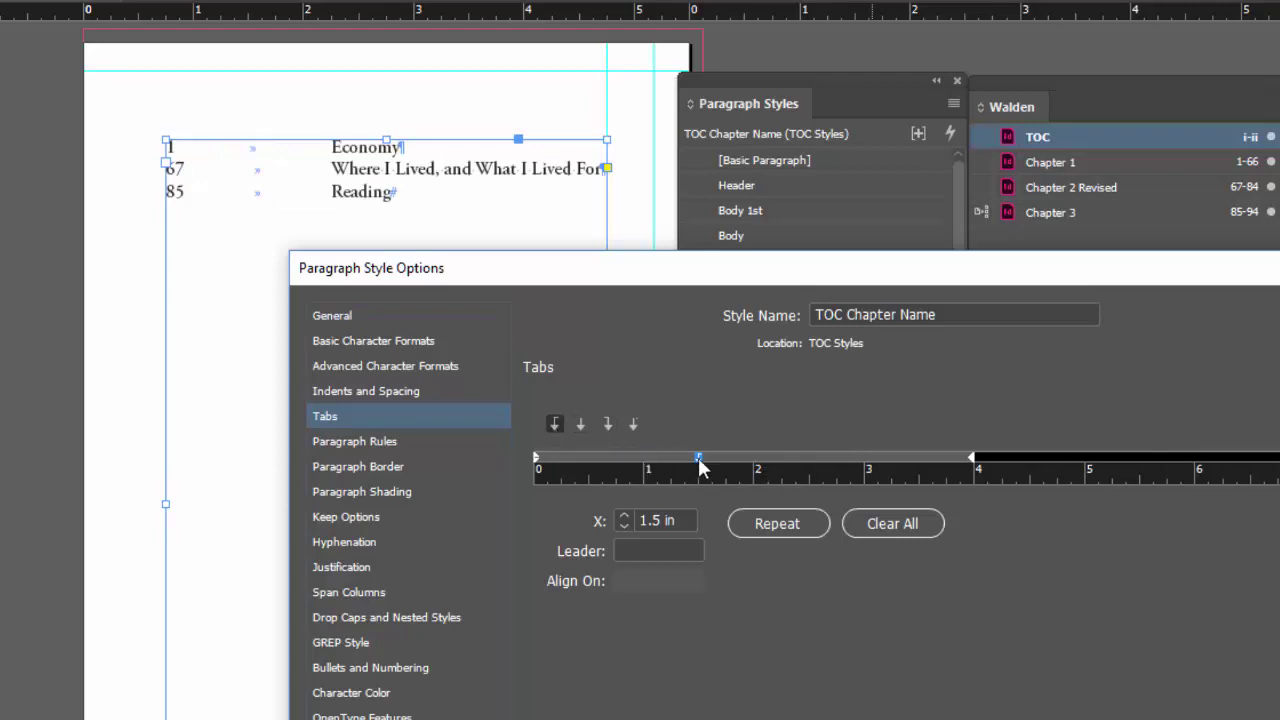
# Move the tab stop to about 1 in, indent entries slightly, and confirm the style changes
pyautogui.moveTo(700, 460); pyautogui.dragTo(757, 461)
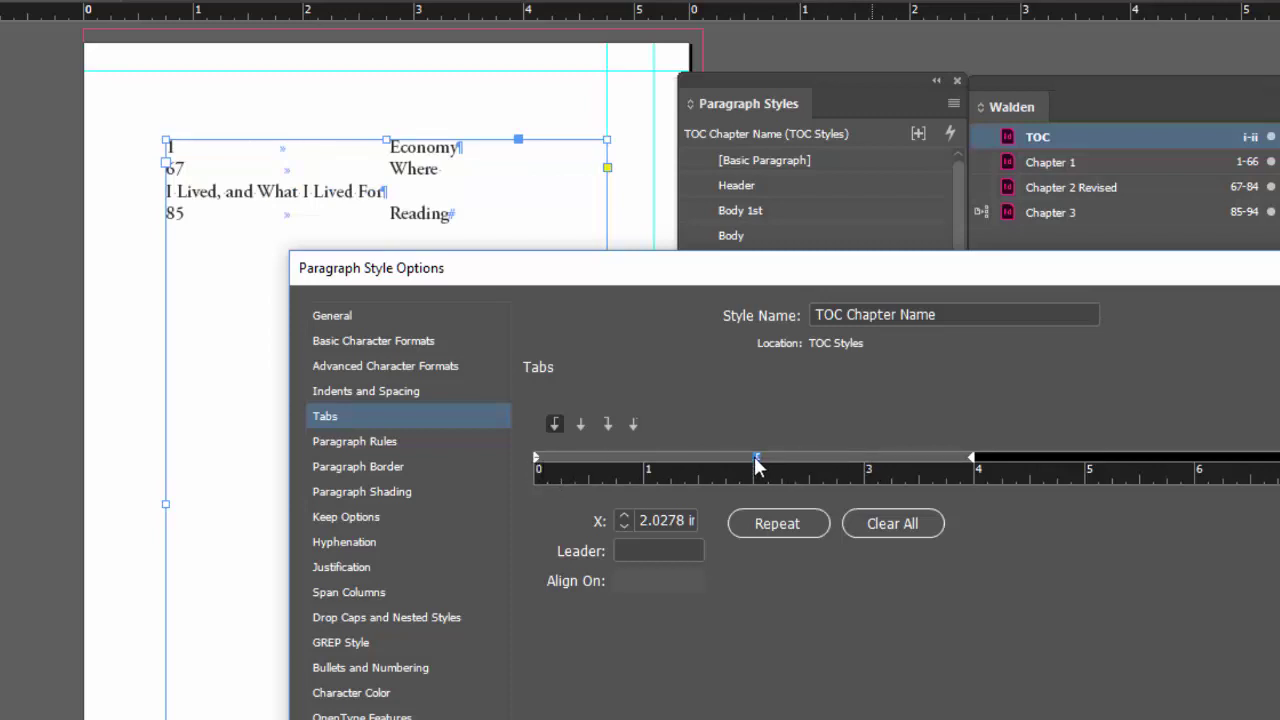
pyautogui.moveTo(757, 462); pyautogui.dragTo(649, 462)
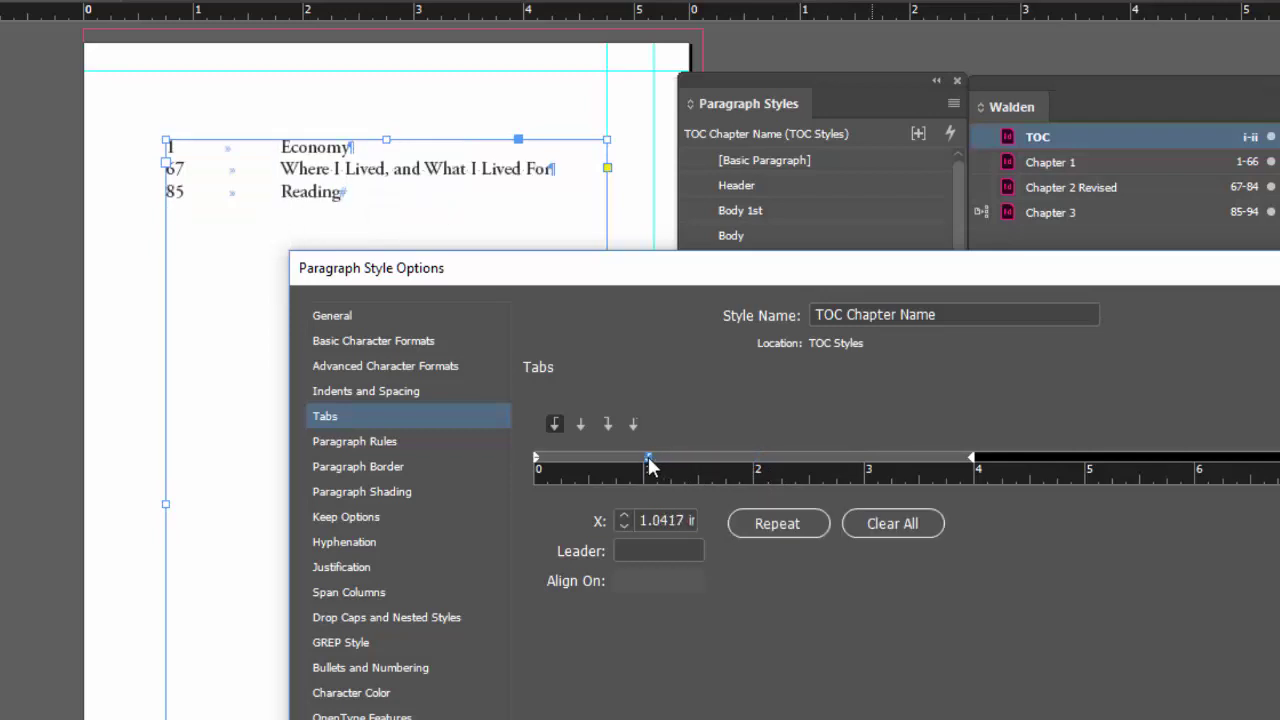
pyautogui.moveTo(651, 462); pyautogui.dragTo(645, 462)
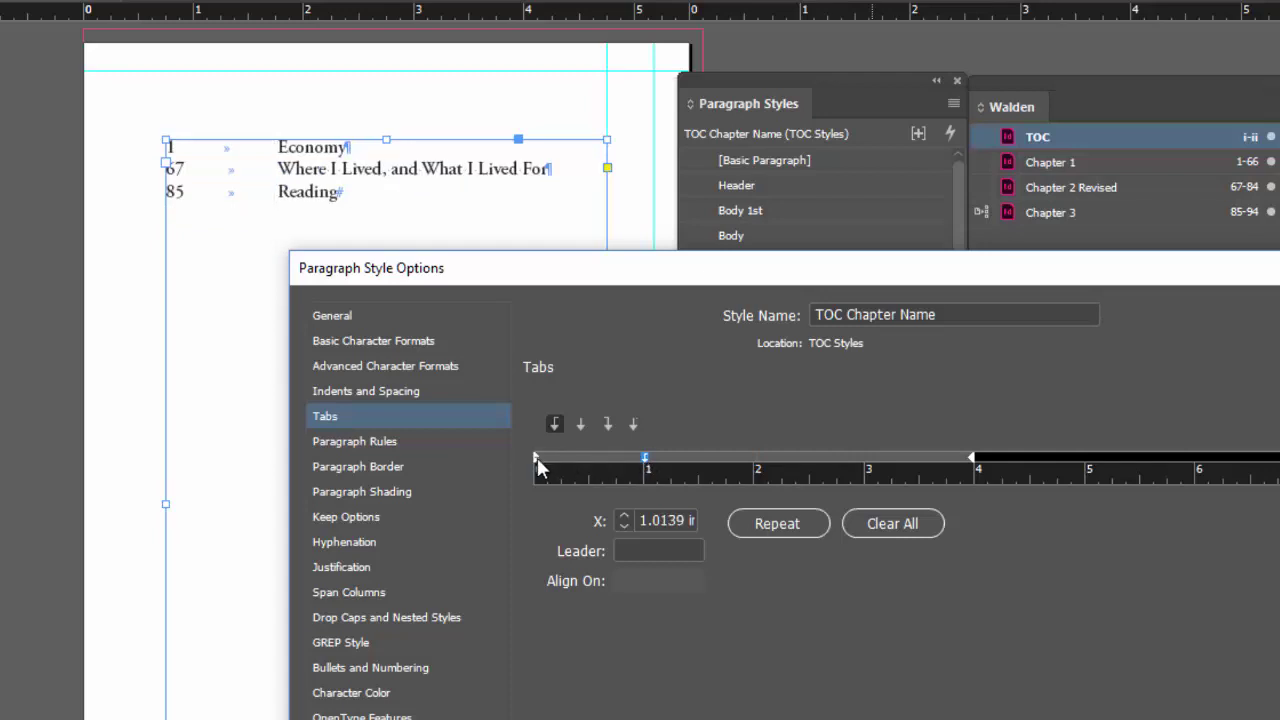
pyautogui.moveTo(536, 457); pyautogui.dragTo(584, 463)
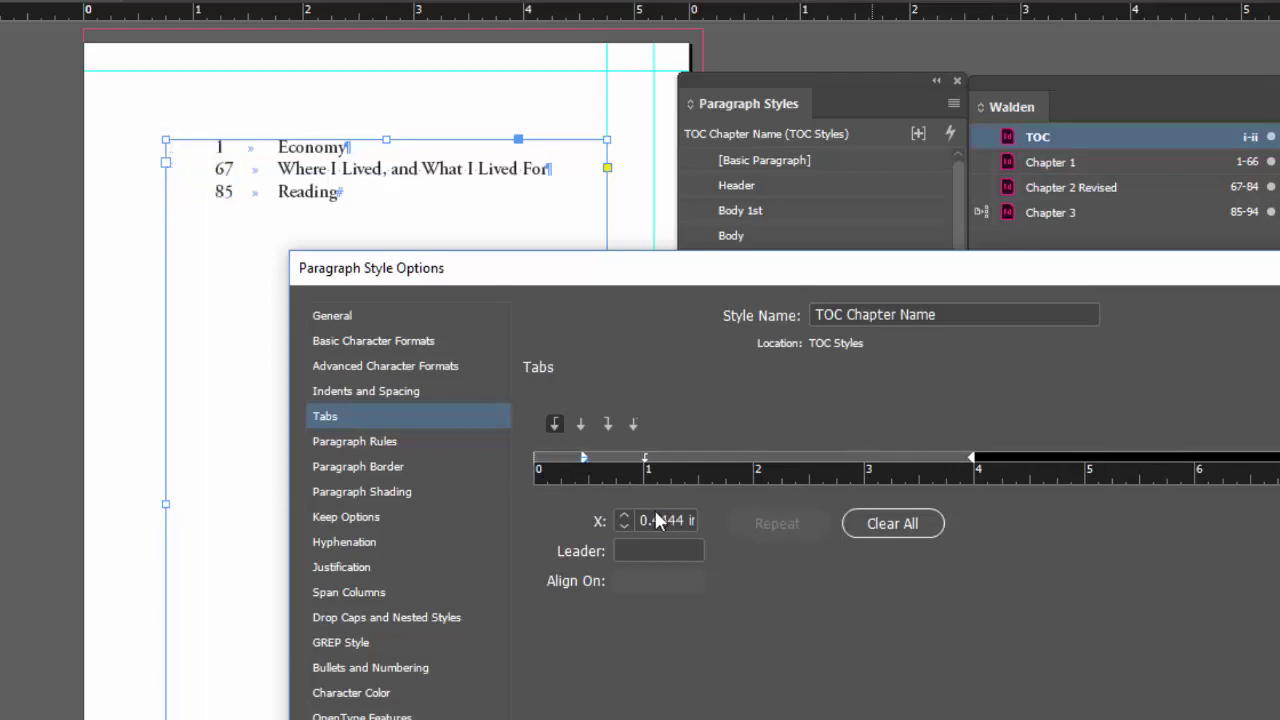
pyautogui.moveTo(1014, 277); pyautogui.dragTo(922, 79)
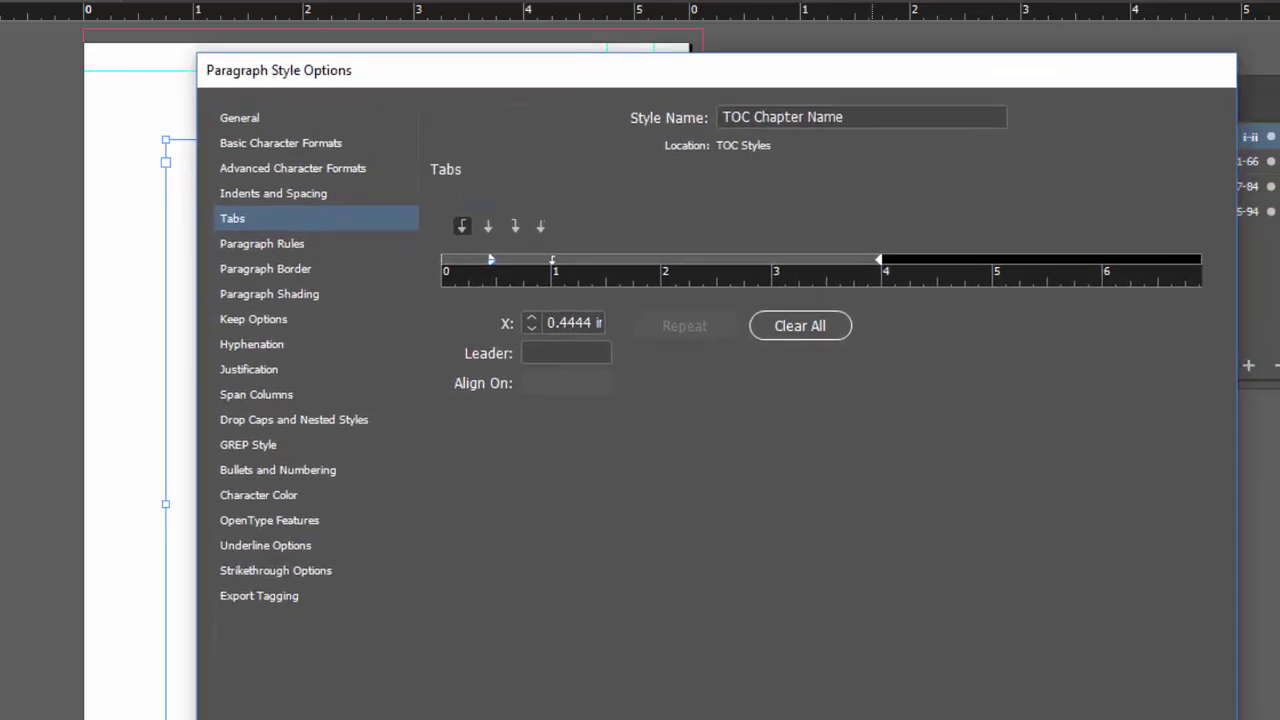
pyautogui.press('Return')
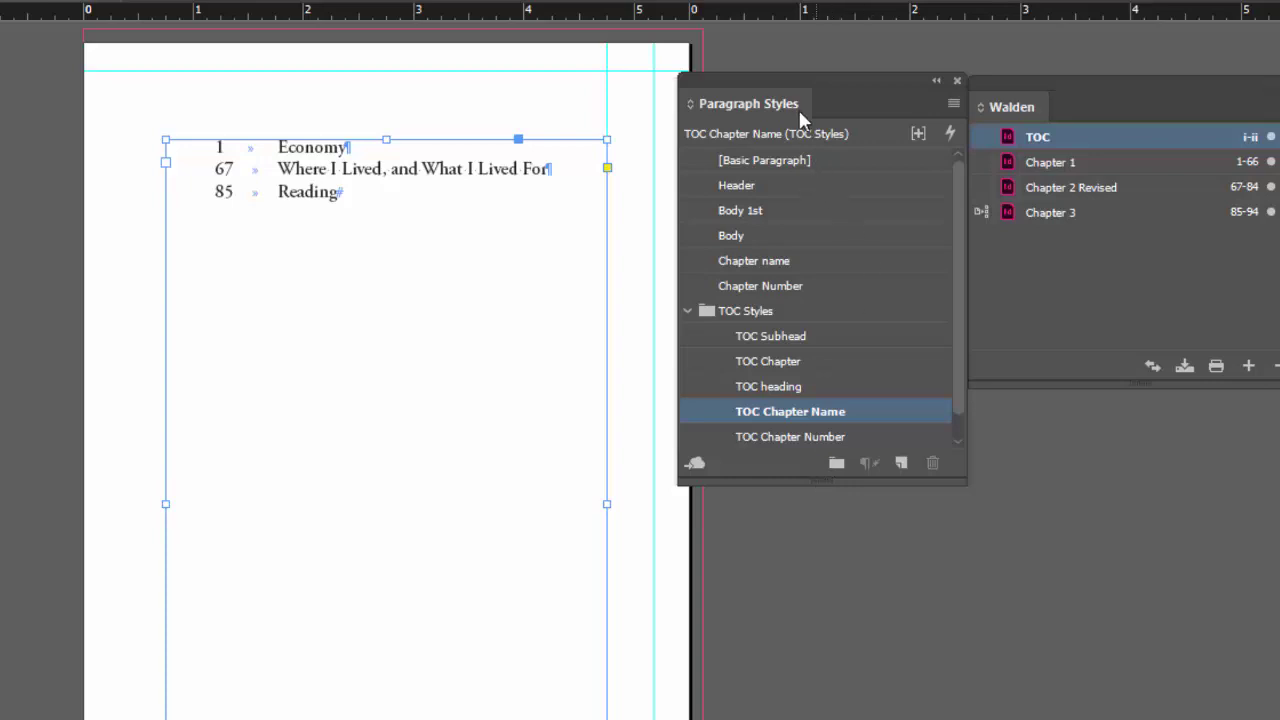
# Move the paragraph styles panel aside, bring the book panel onscreen, and deselect the TOC frame
pyautogui.moveTo(810, 85); pyautogui.dragTo(960, 518)
pyautogui.moveTo(1051, 94); pyautogui.dragTo(980, 94)
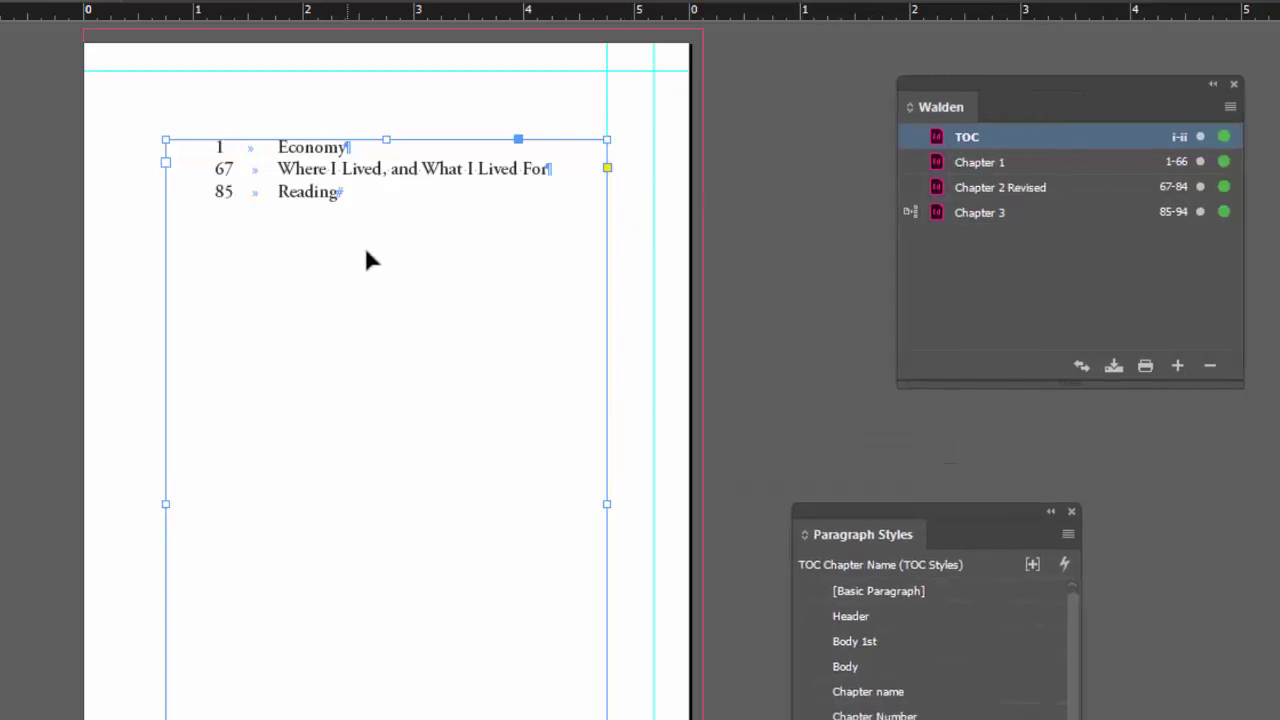
pyautogui.click(767, 275)
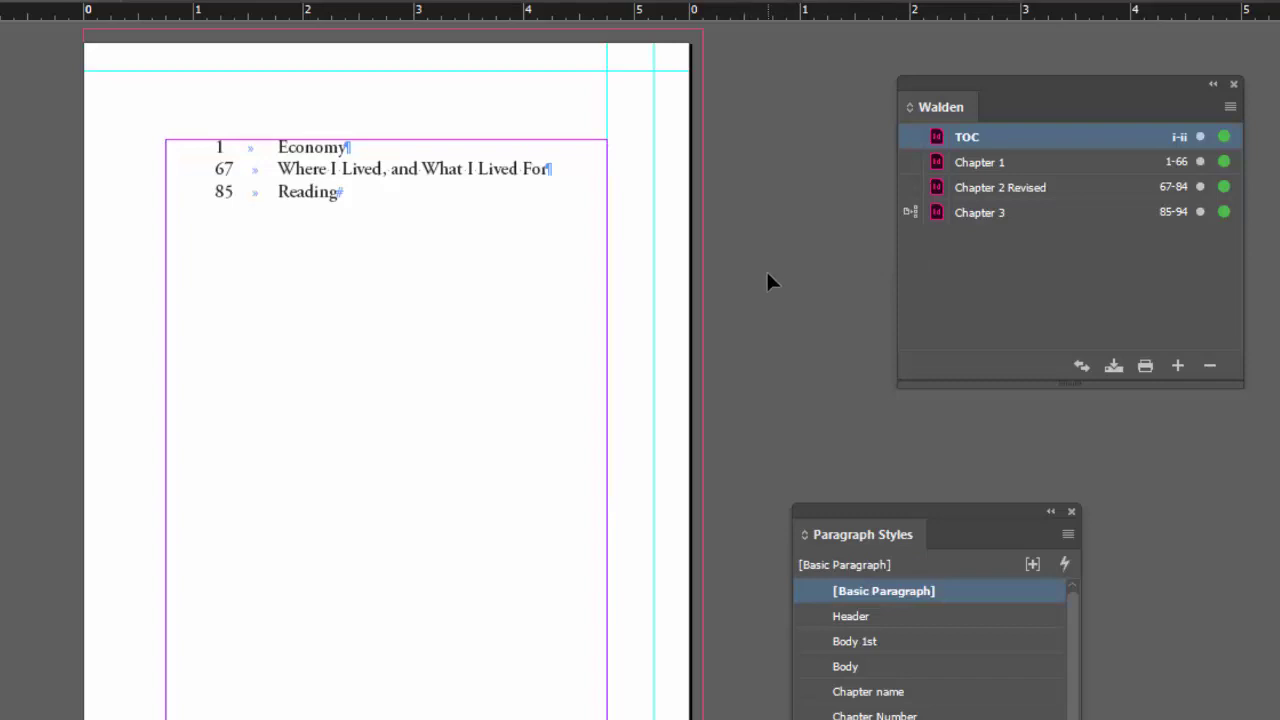
# In Chapter 2 Revised, insert an A-Master spread after pages 70-71, then return to TOC.indd
pyautogui.doubleClick(937, 189)
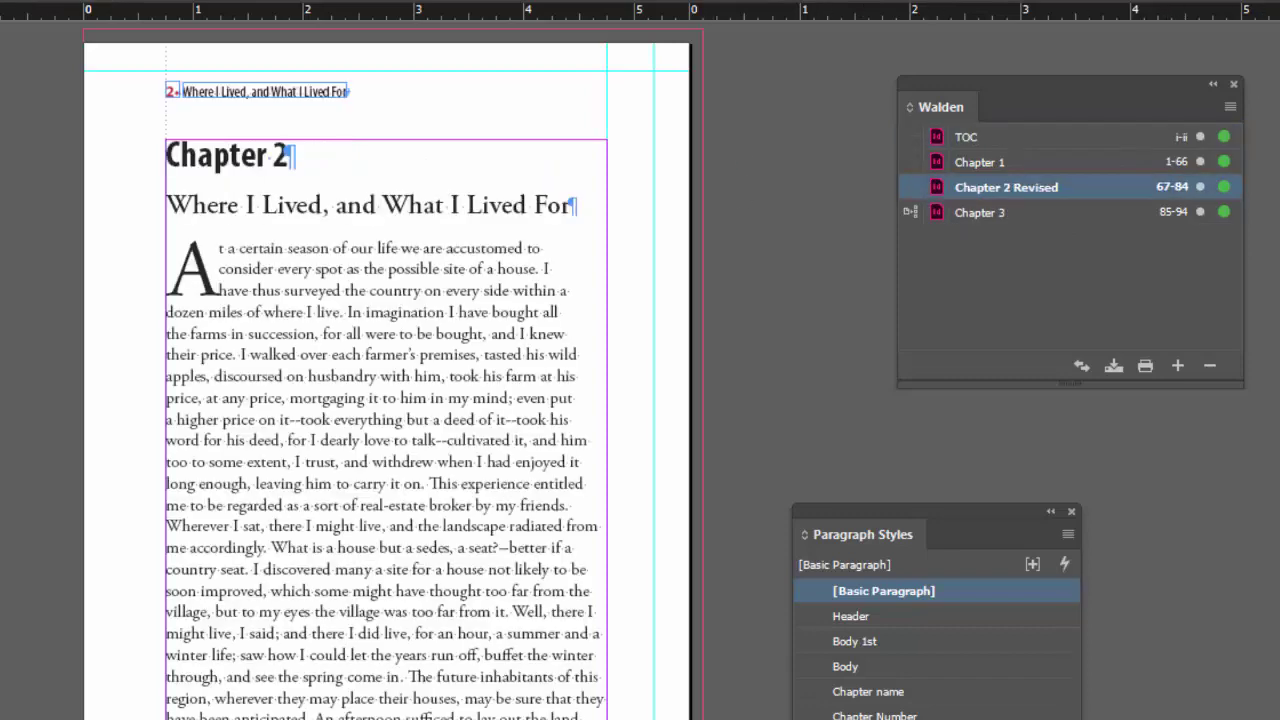
pyautogui.click(1276, 76)
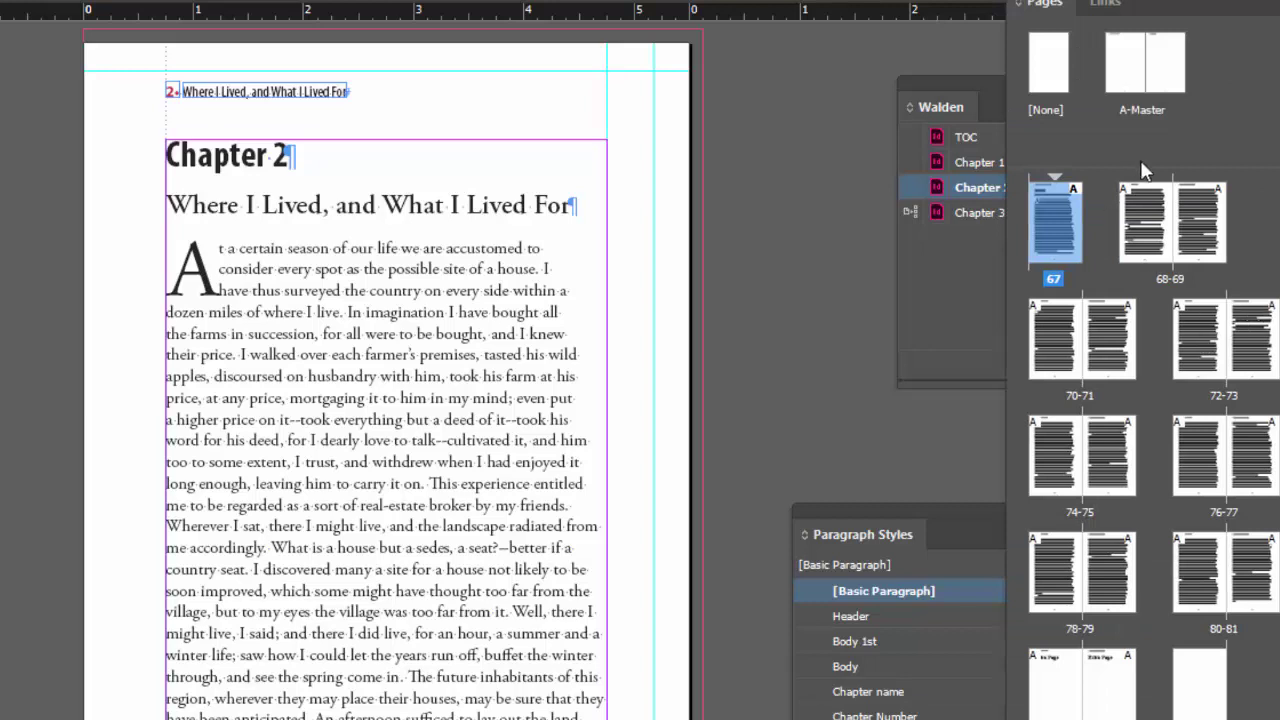
pyautogui.click(1145, 113)
pyautogui.moveTo(1142, 108); pyautogui.dragTo(1155, 338)
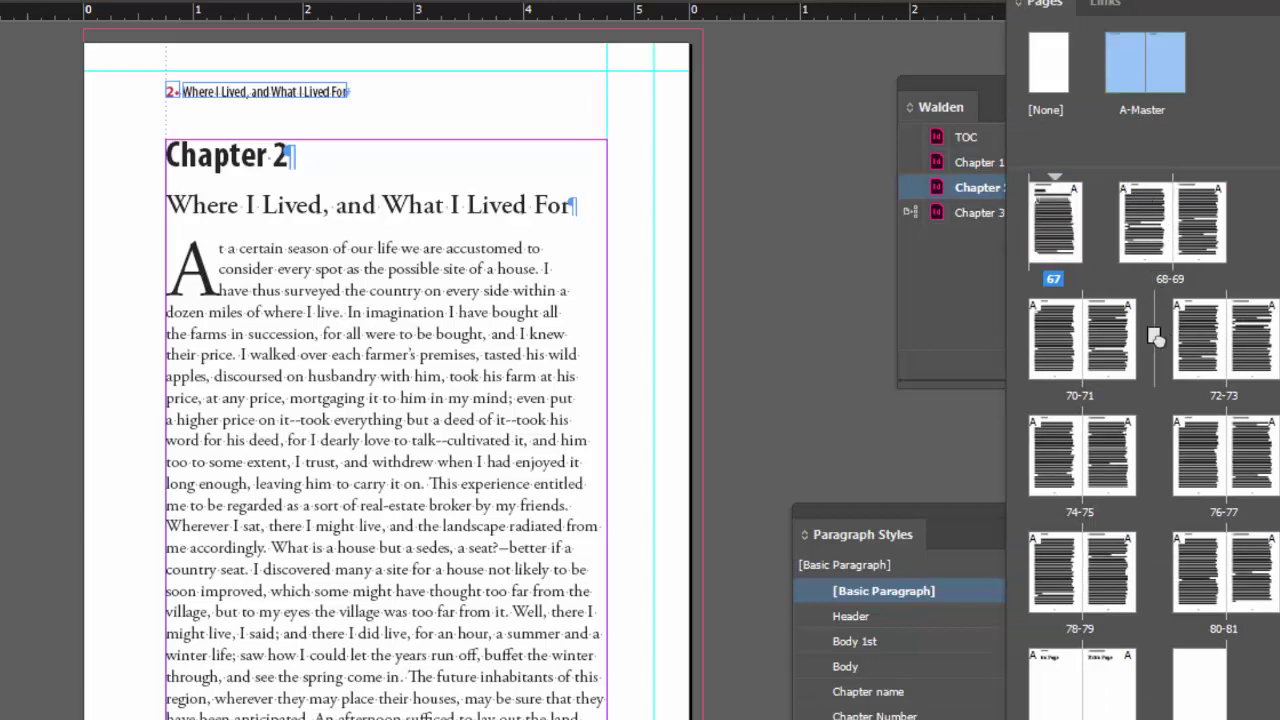
pyautogui.moveTo(1155, 338); pyautogui.dragTo(1155, 338)
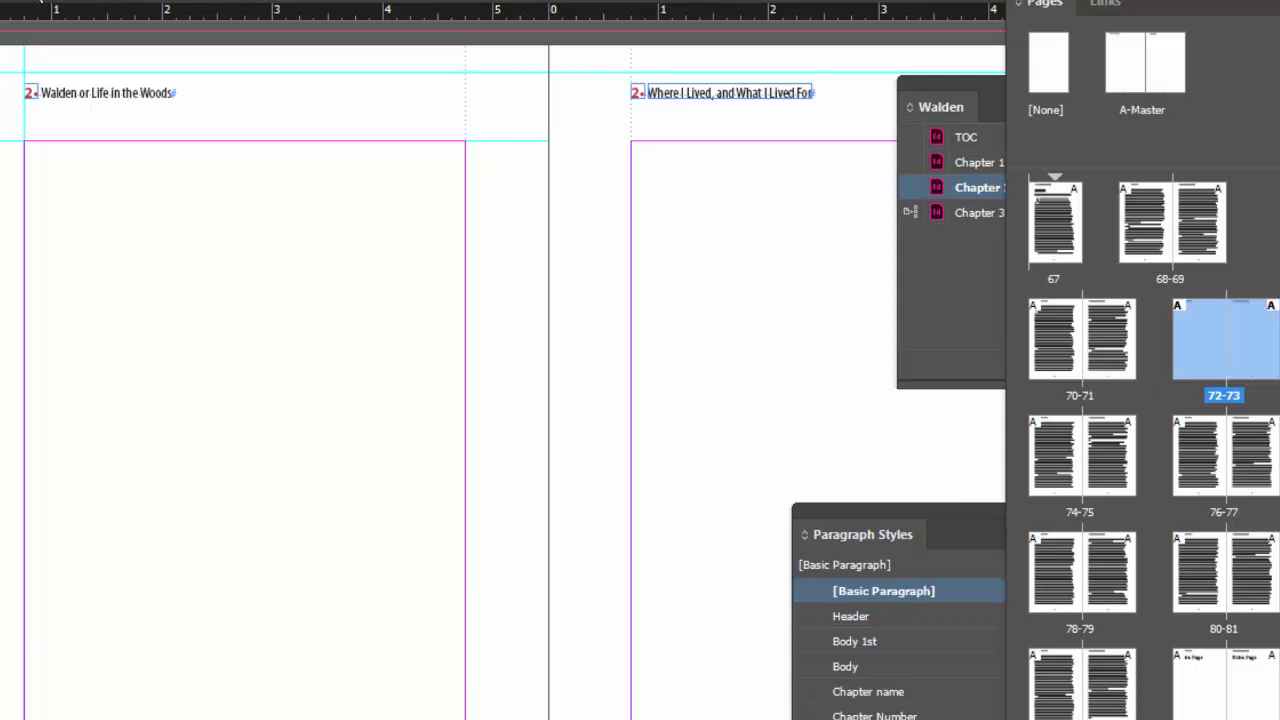
pyautogui.click(40, 2)
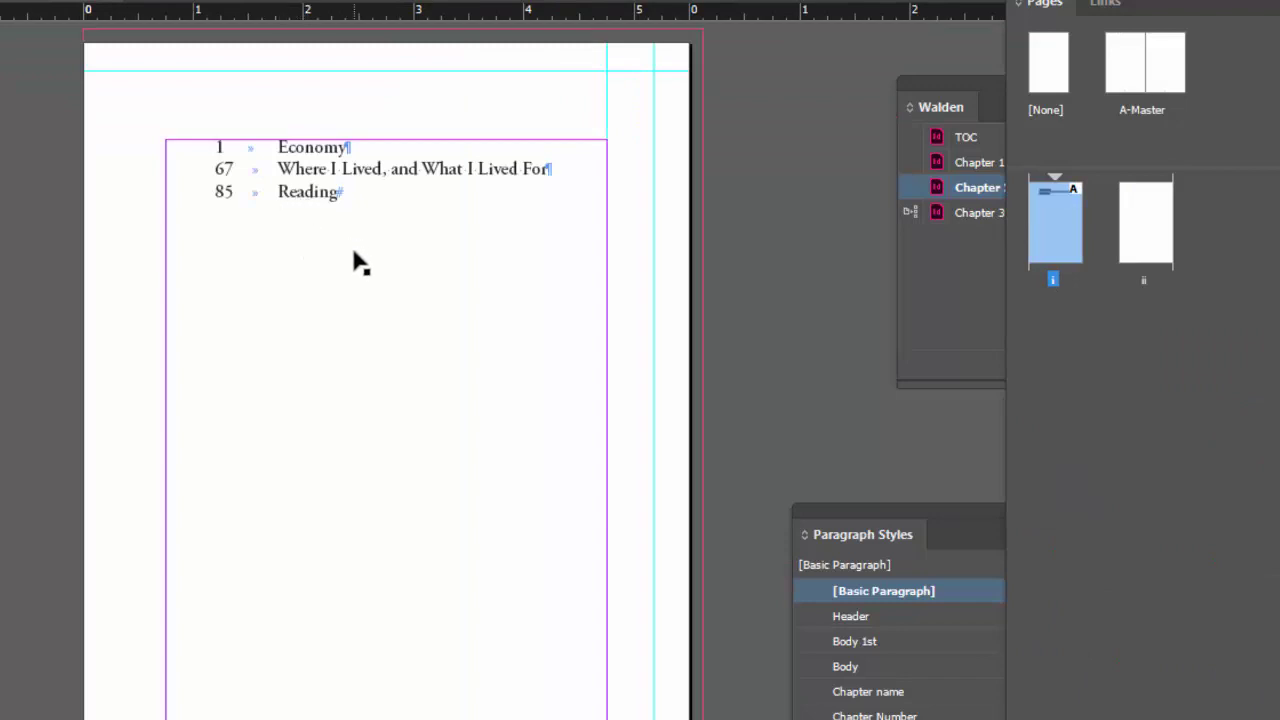
# Update the selected table of contents so the Reading entry shows page 87
pyautogui.click(300, 194)
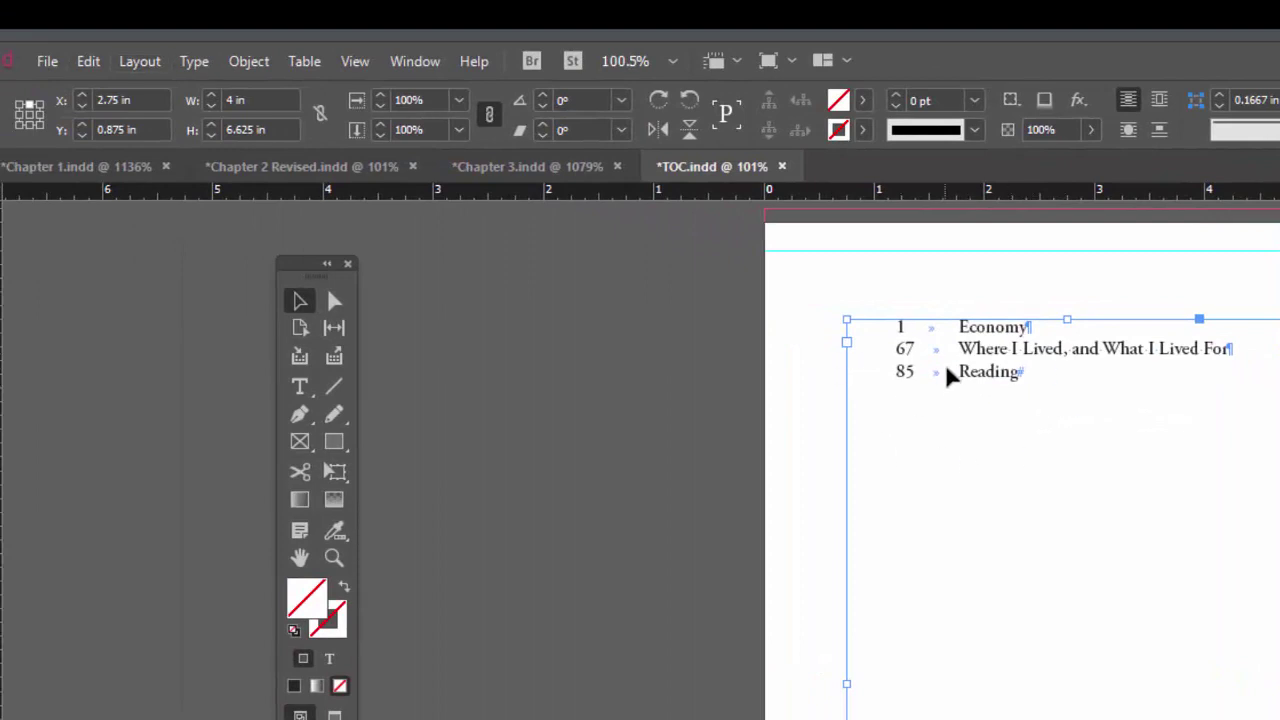
pyautogui.click(140, 62)
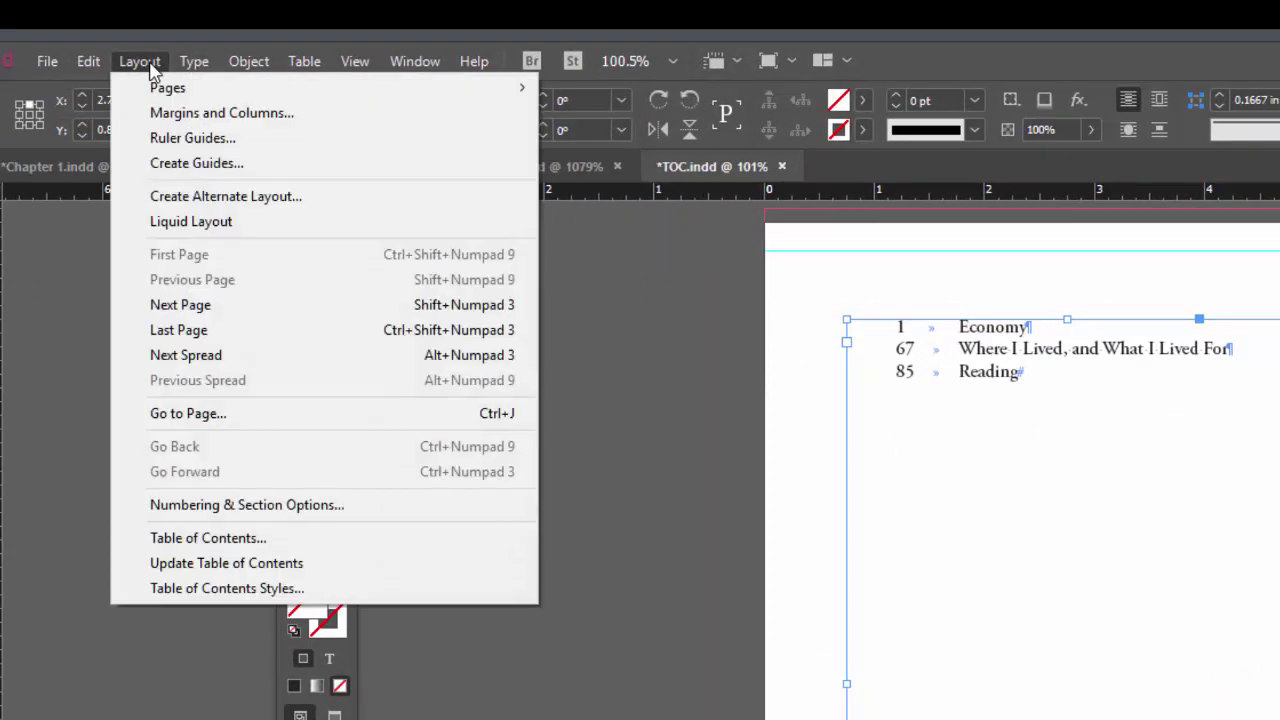
pyautogui.click(208, 564)
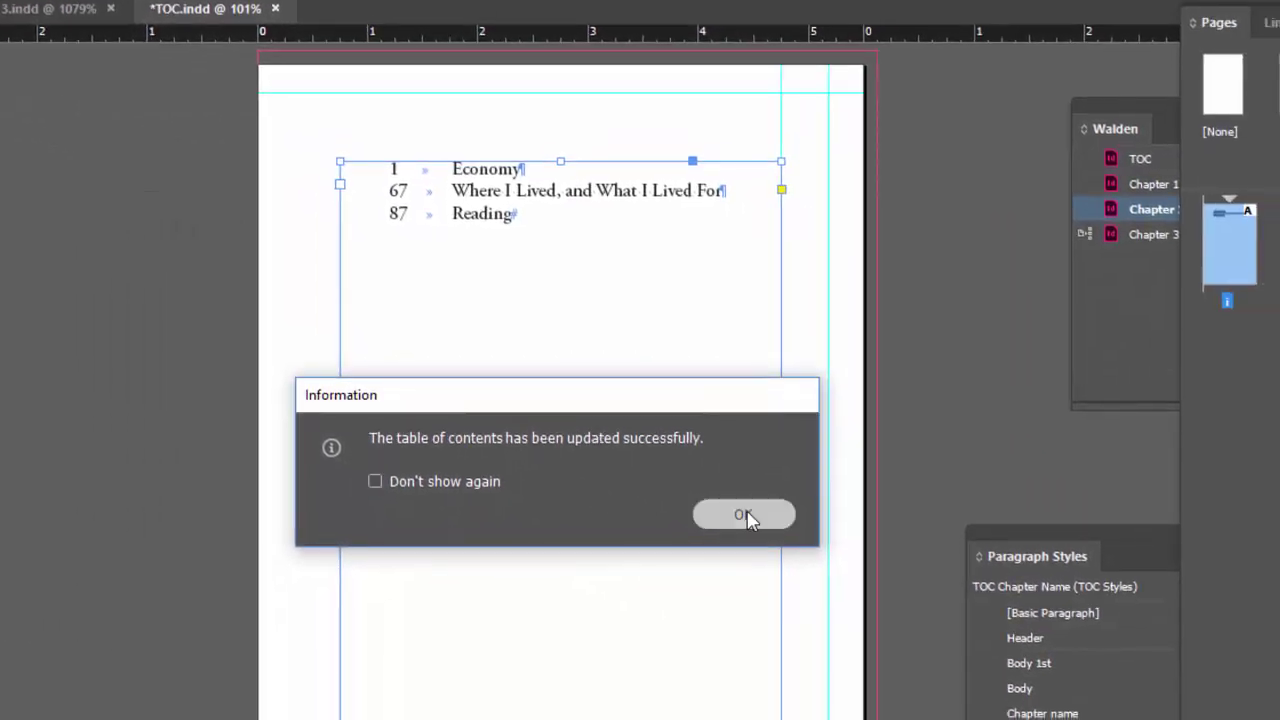
pyautogui.click(746, 510)
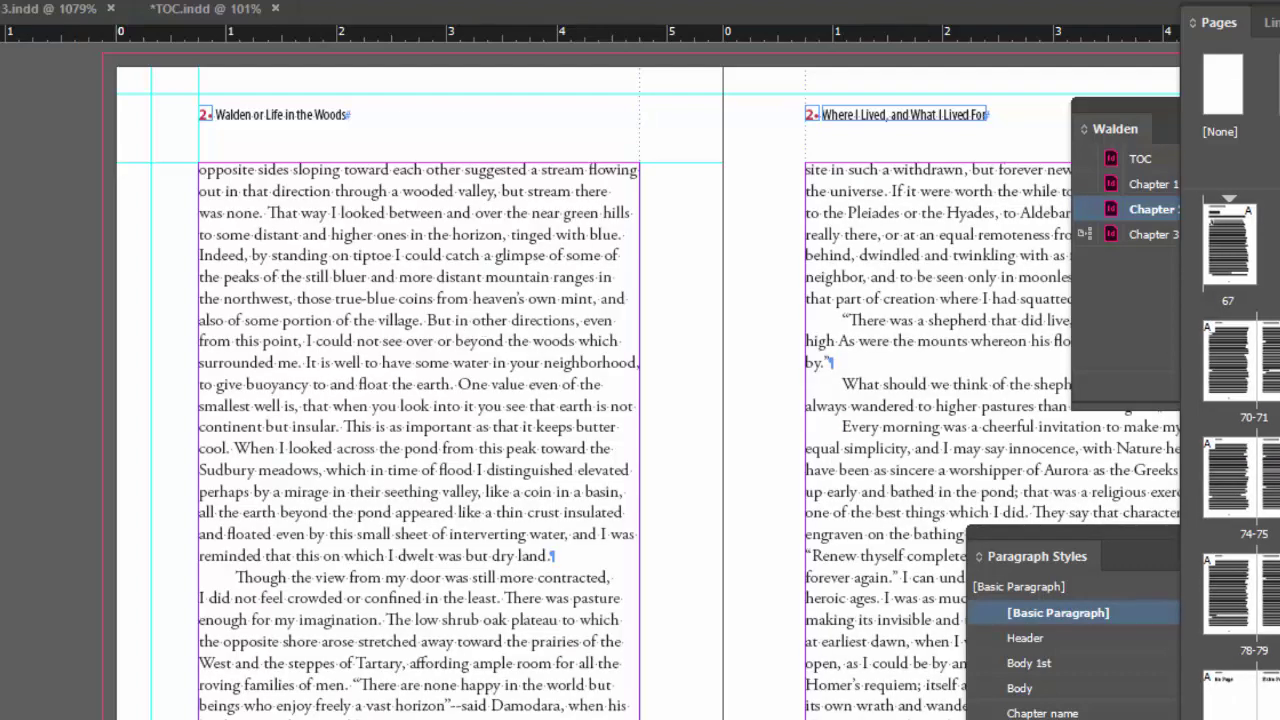
# Back in TOC.indd, update the table of contents again so Reading returns to page 85
pyautogui.click(209, 8)
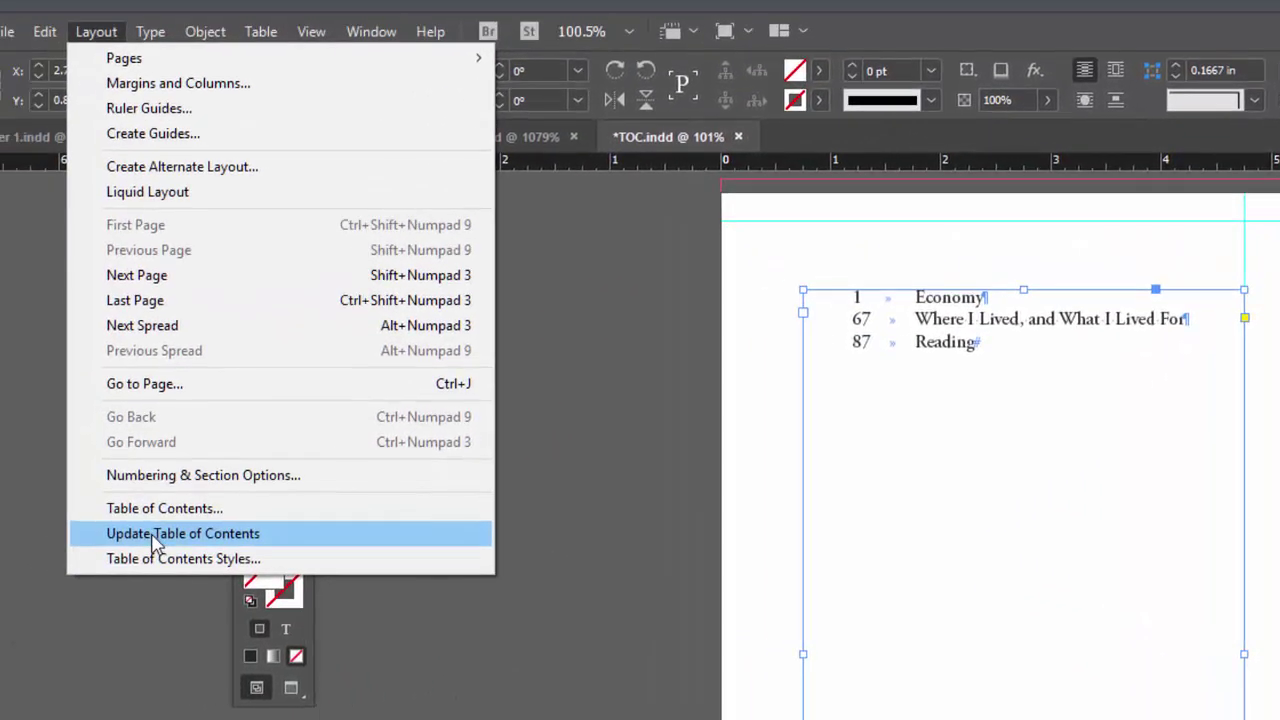
pyautogui.click(152, 535)
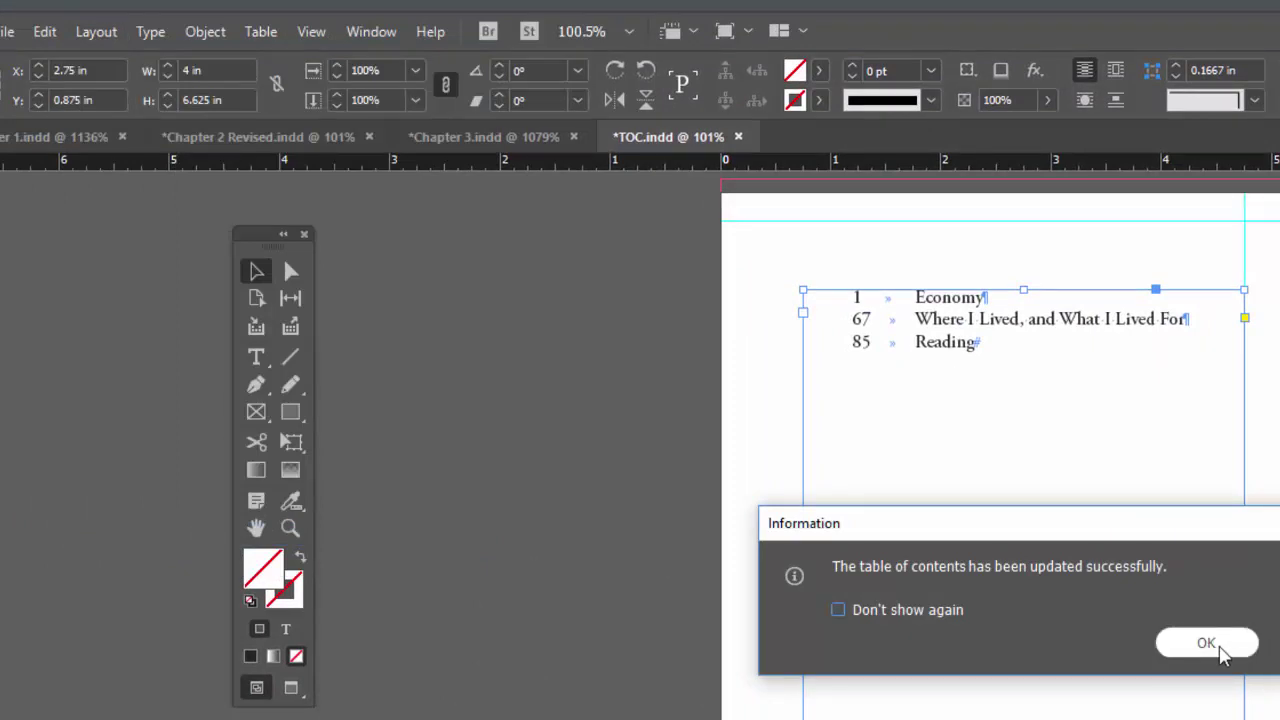
pyautogui.click(1226, 651)
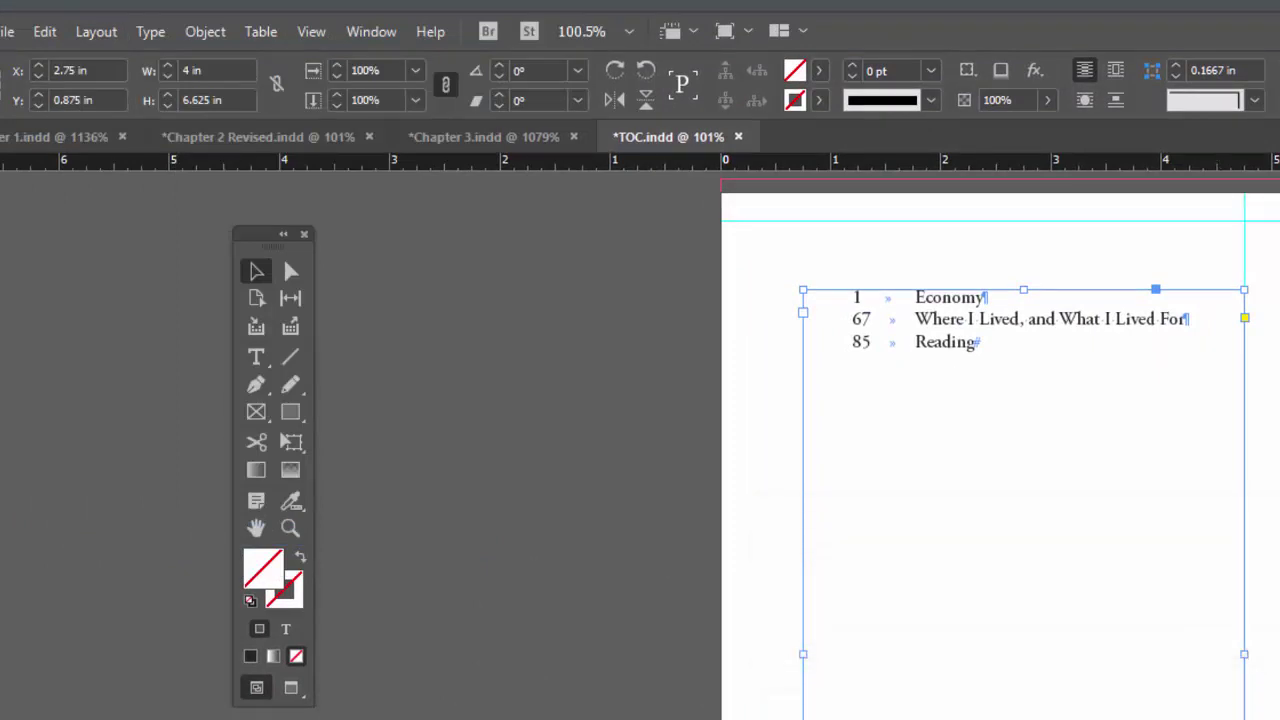